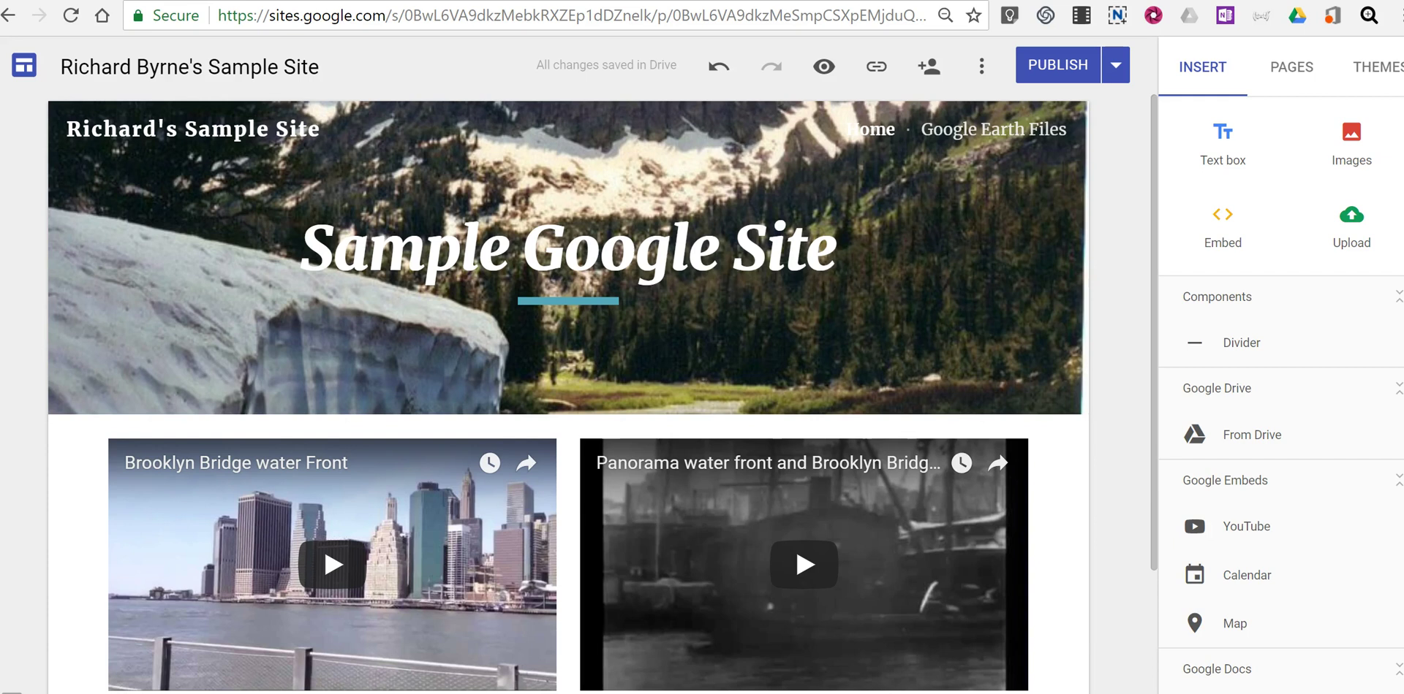
Step: Show the site's page list, with Home and Google Earth Files, in the side panel
mouse_move(731, 263)
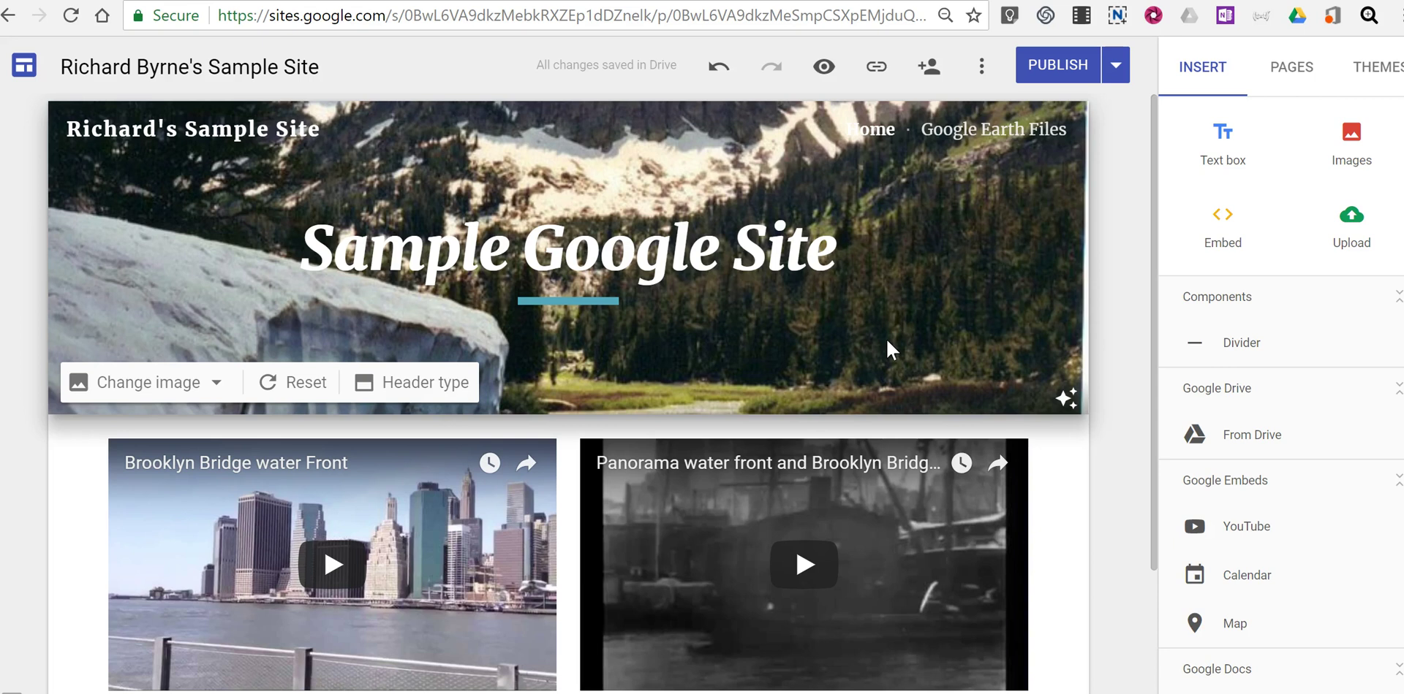
Step: Add a new page named Discussion to the site and return to the Insert options
click(1290, 75)
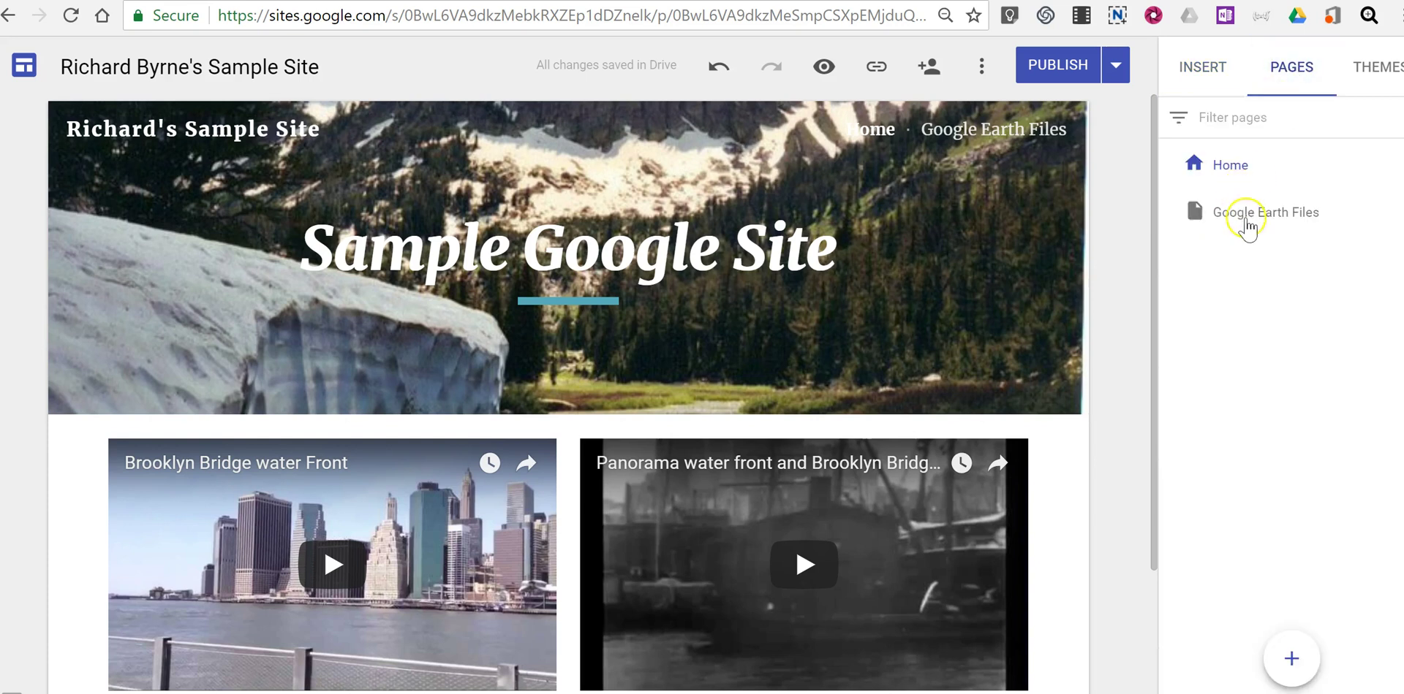
click(1286, 673)
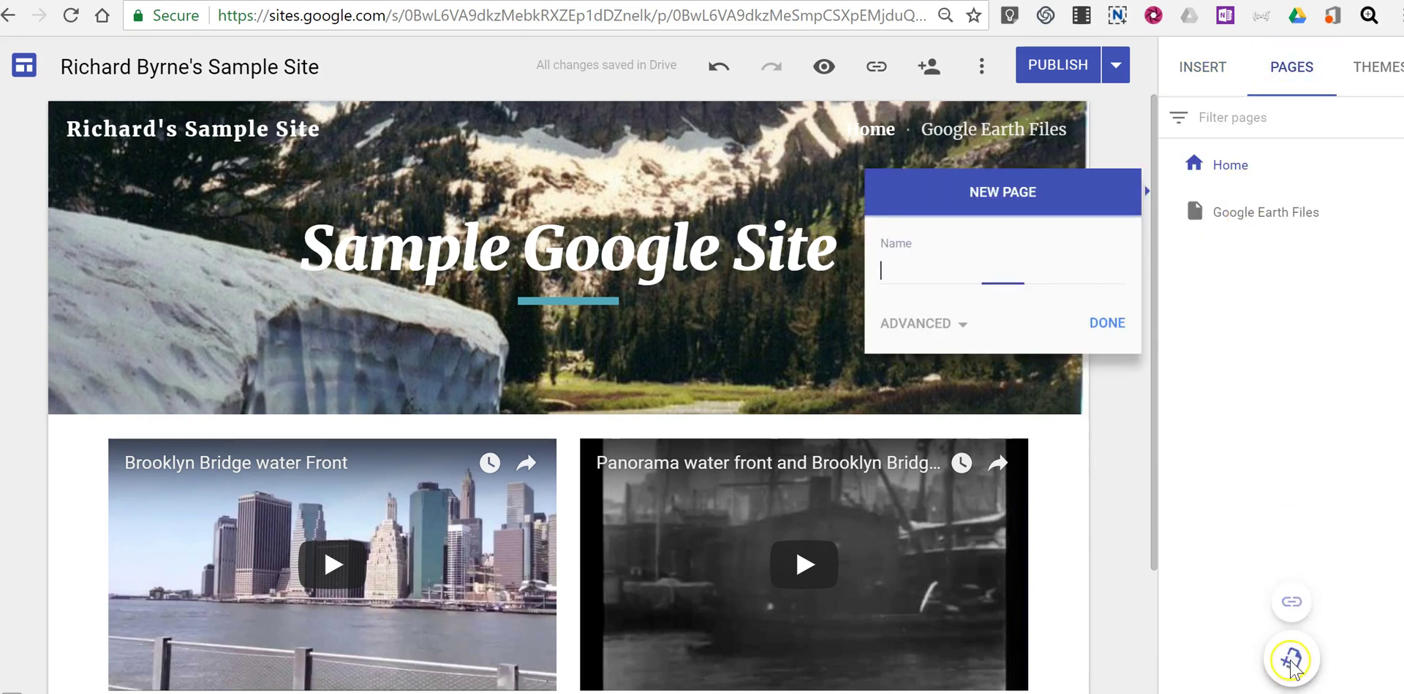
click(1112, 326)
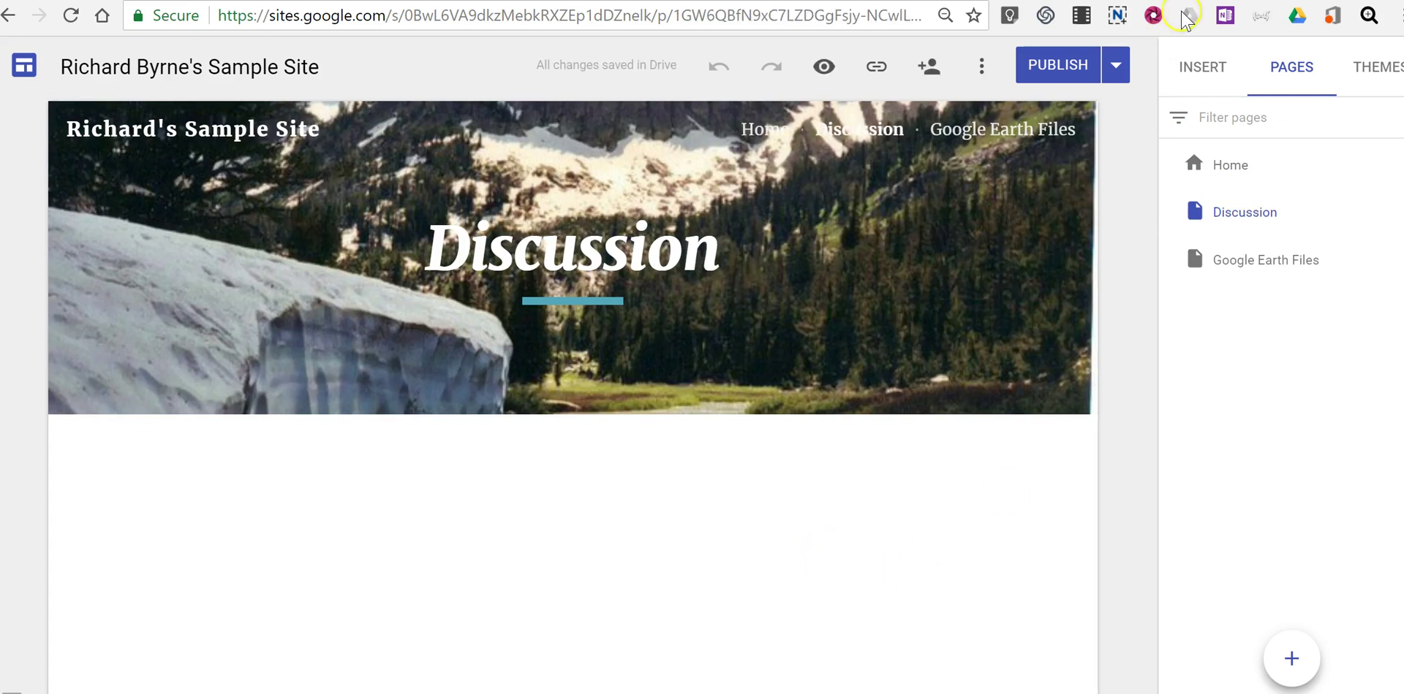
click(1202, 66)
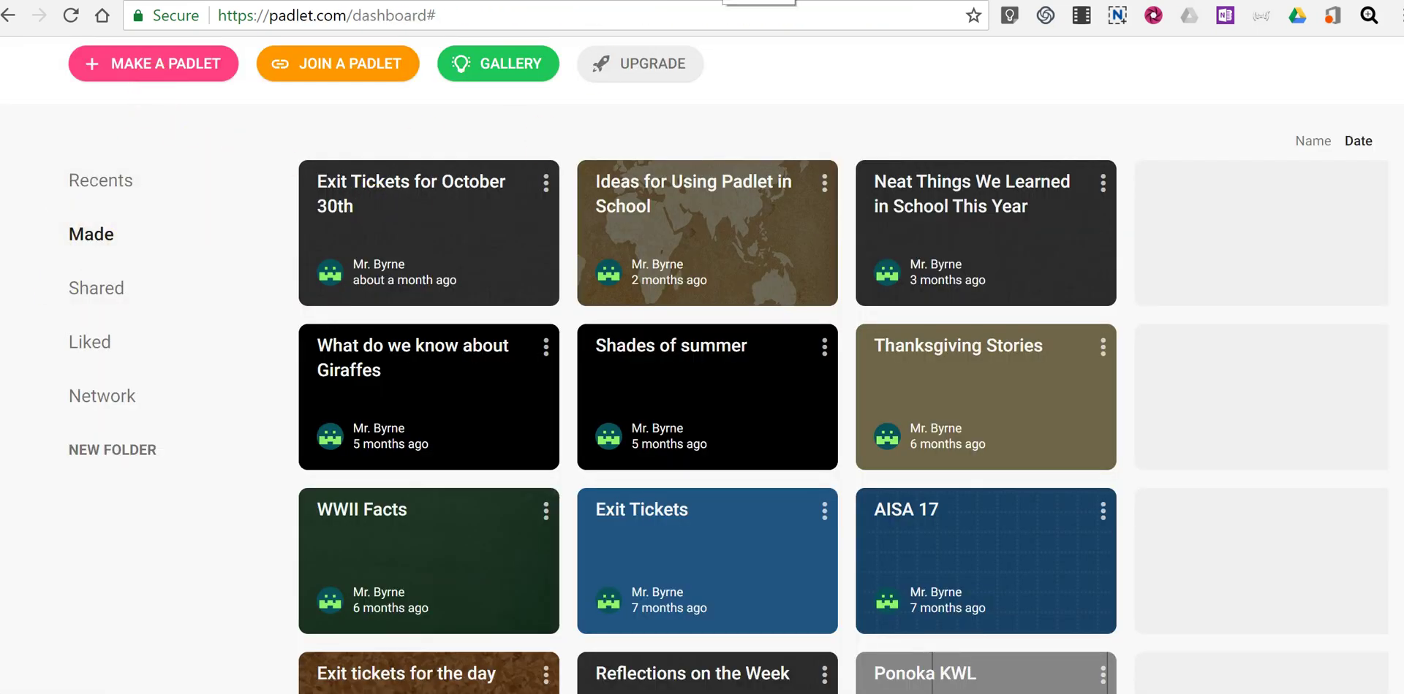
Step: Copy the Exit Tickets padlet's 'Embed in your blog or website' code and go back to Google Sites
click(658, 541)
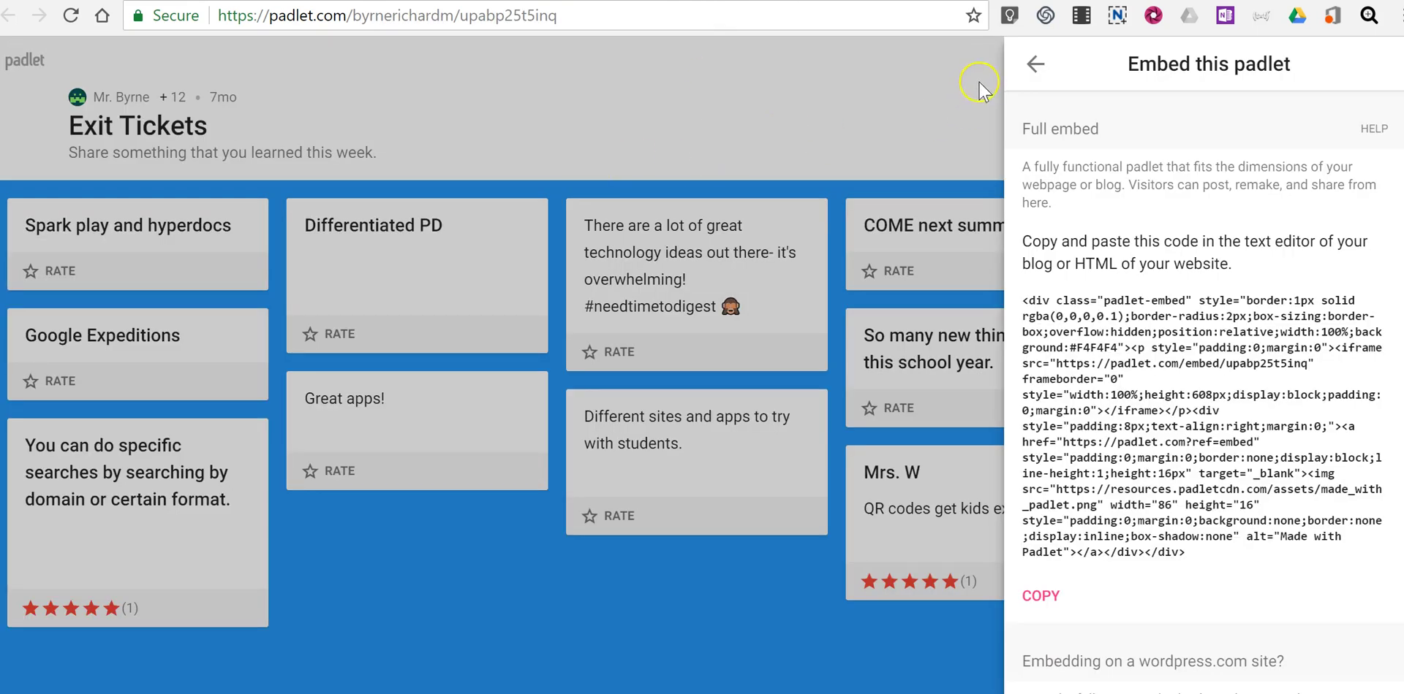
click(965, 95)
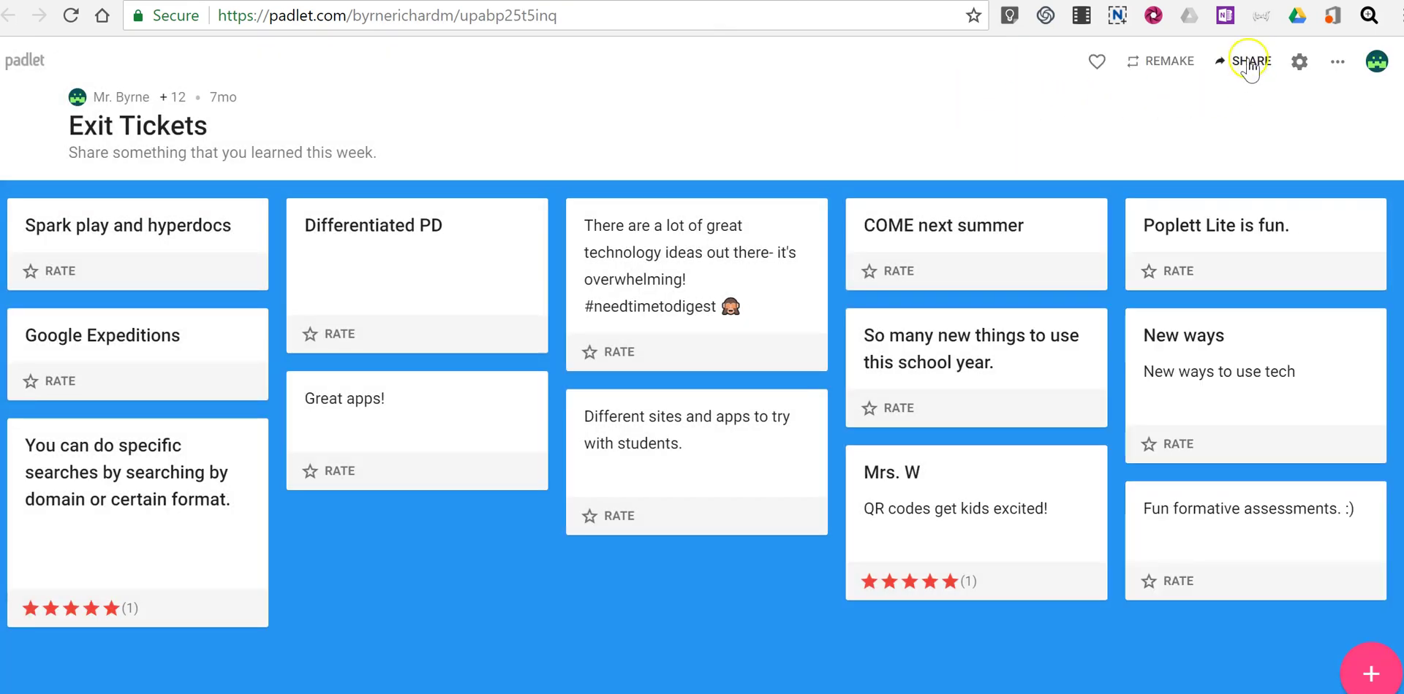
mouse_move(279, 212)
click(1240, 64)
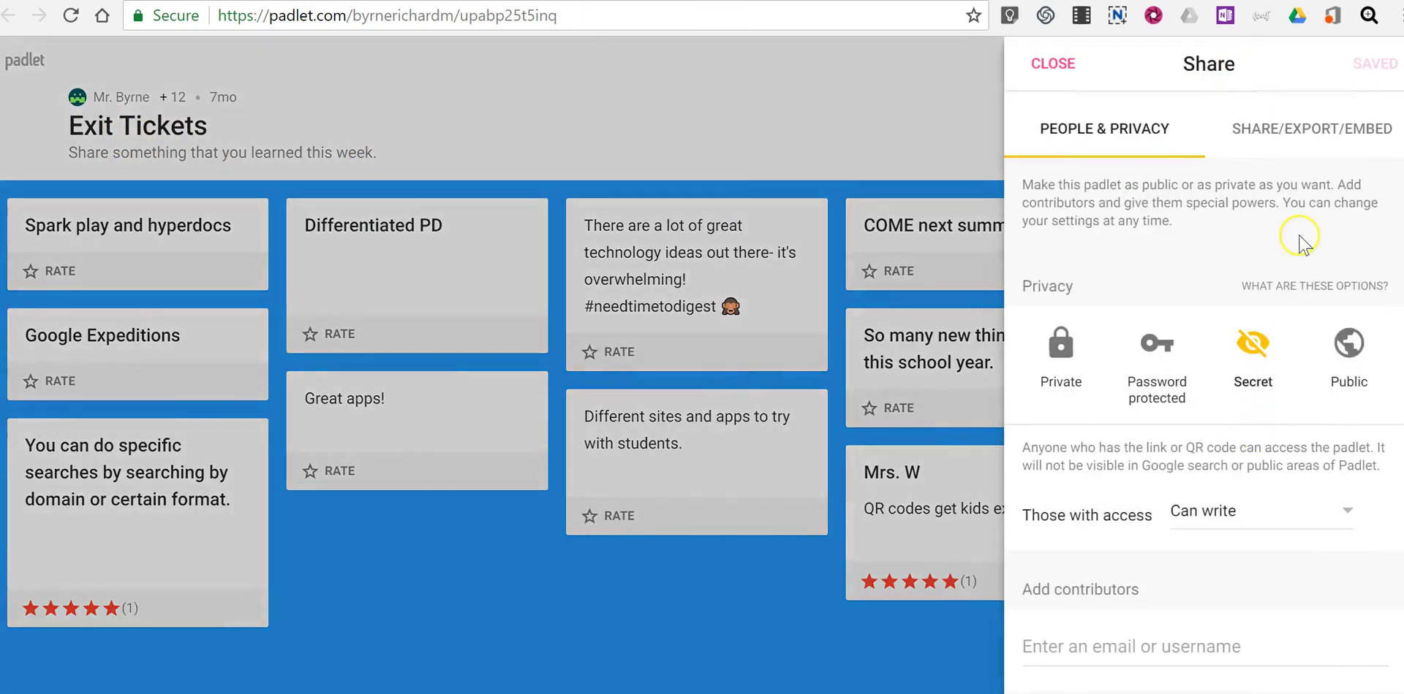
click(1330, 140)
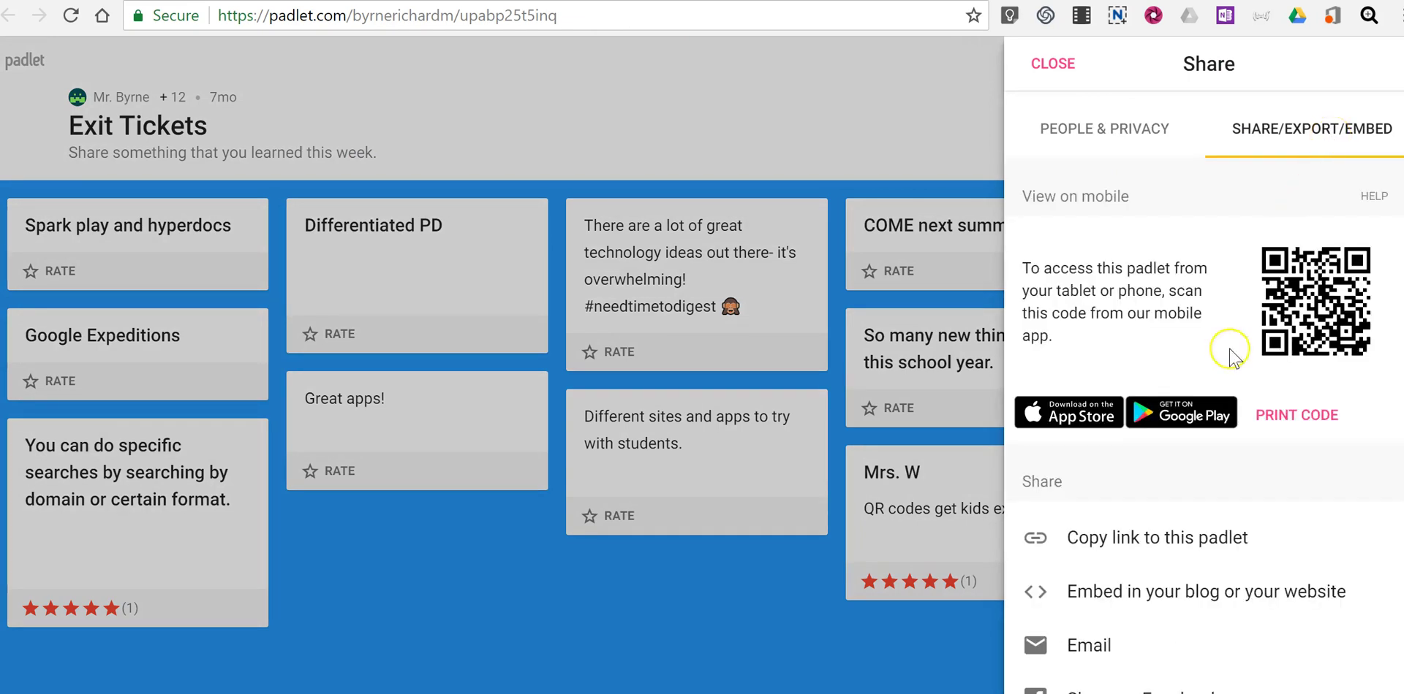
scroll(1225, 351, down, 3)
click(1112, 360)
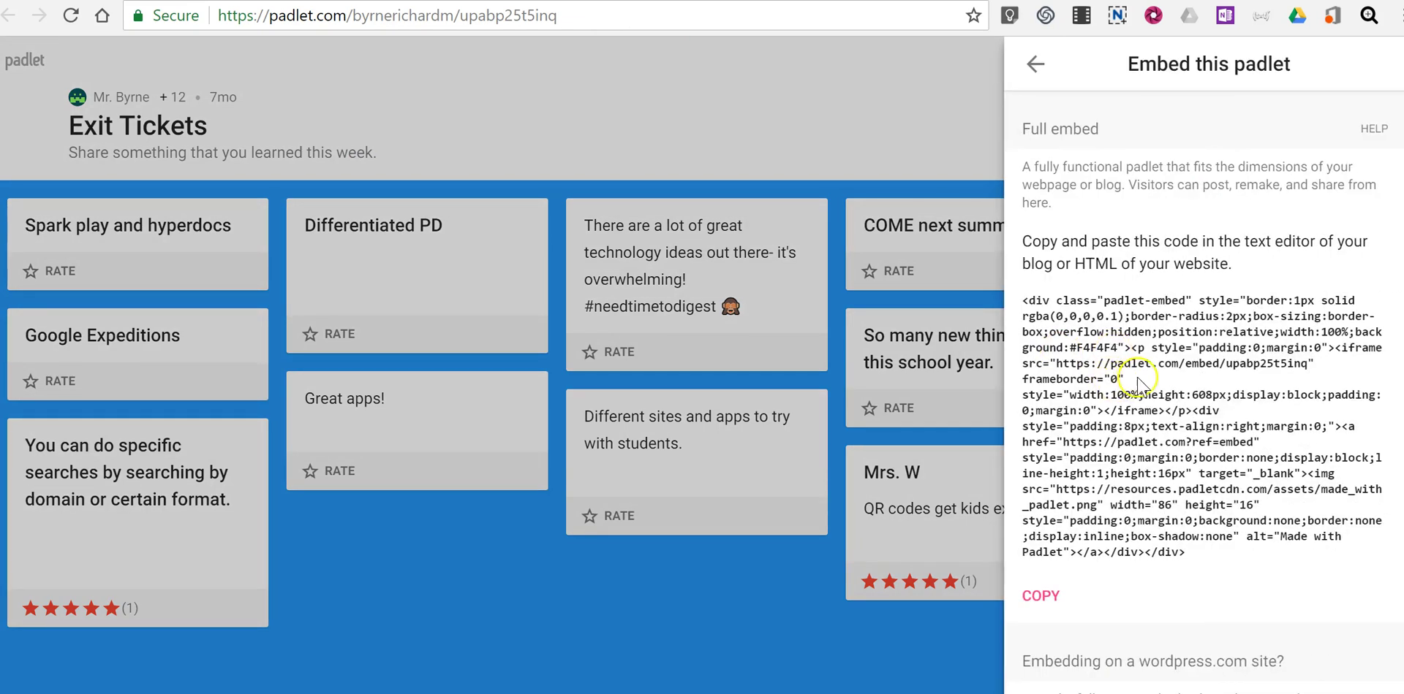
click(1053, 601)
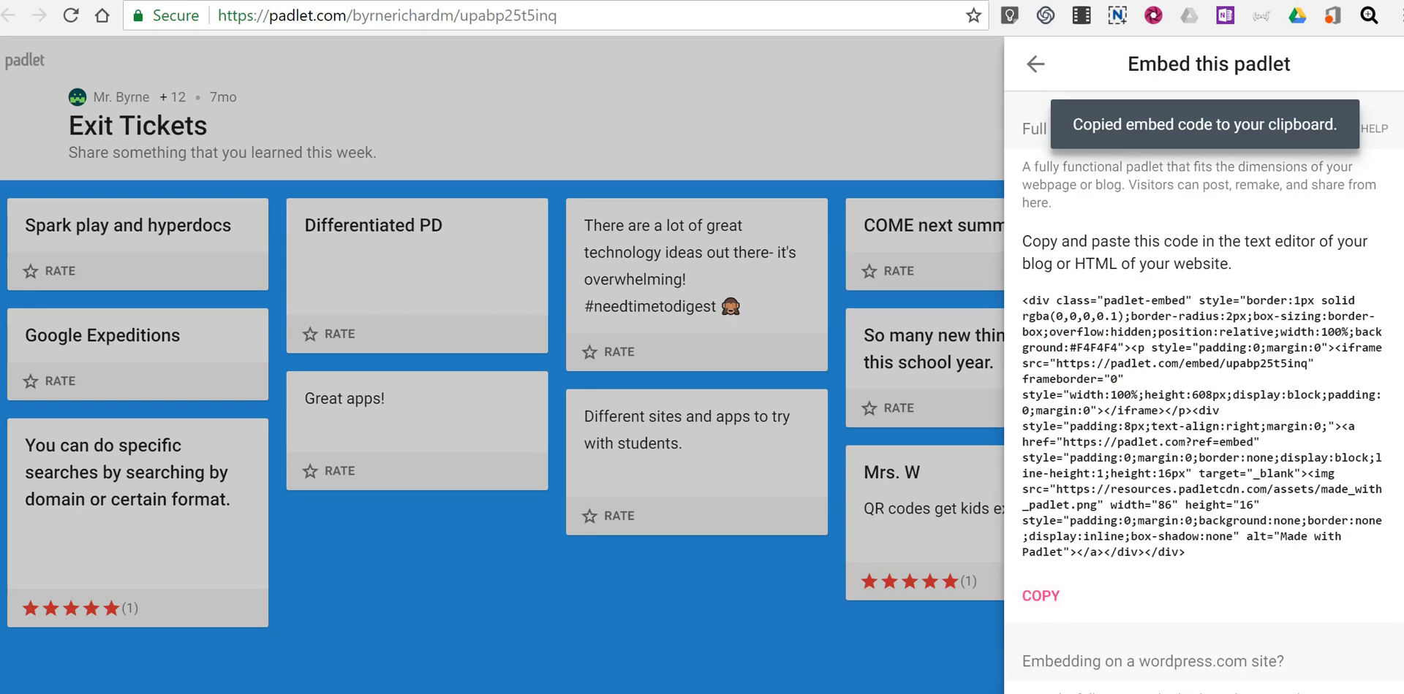
key(ctrl+Tab)
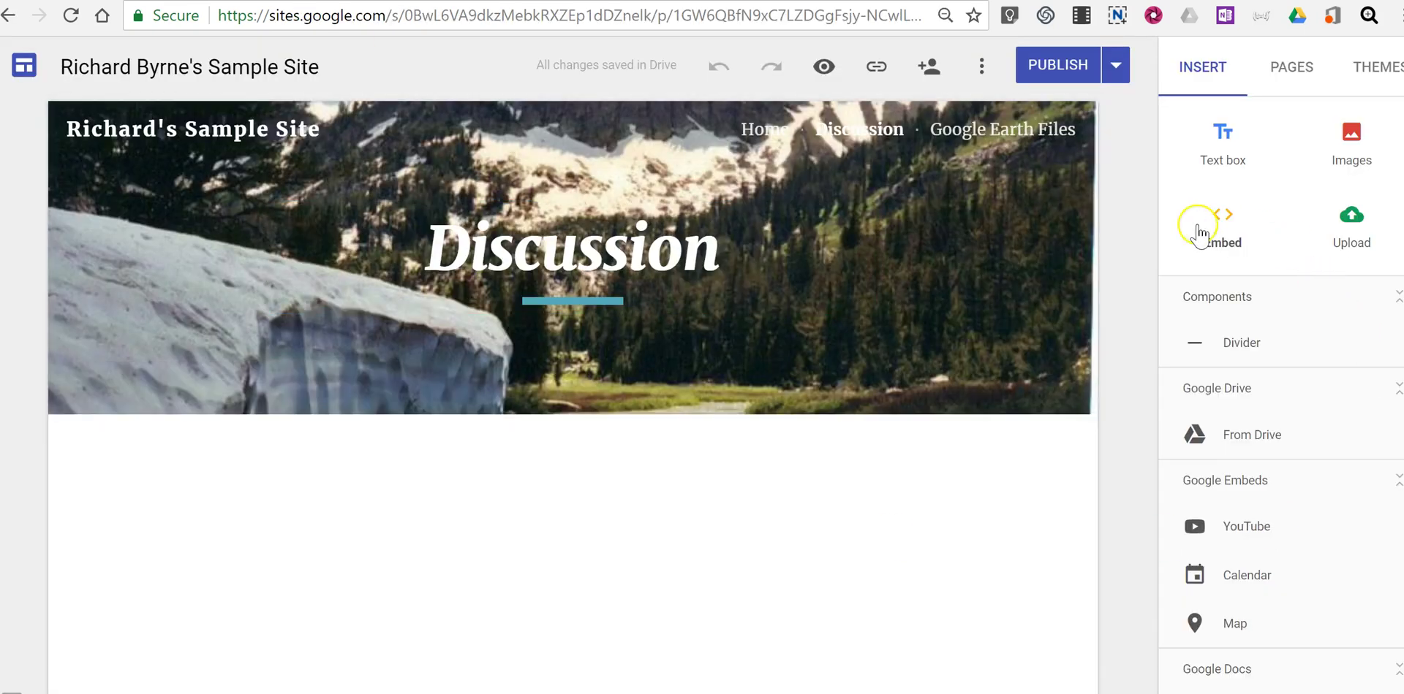
Step: Paste the Padlet code as an embed and insert the Exit Tickets padlet on the Discussion page
click(1219, 233)
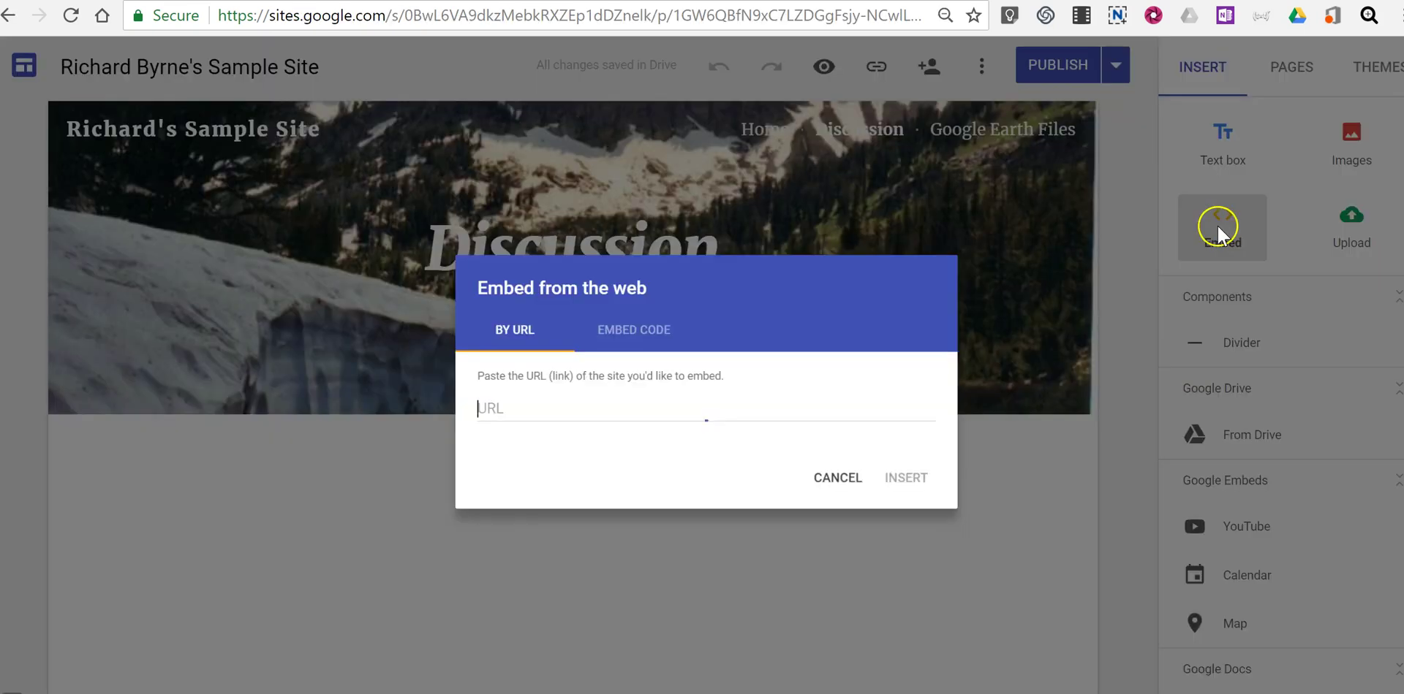
click(621, 329)
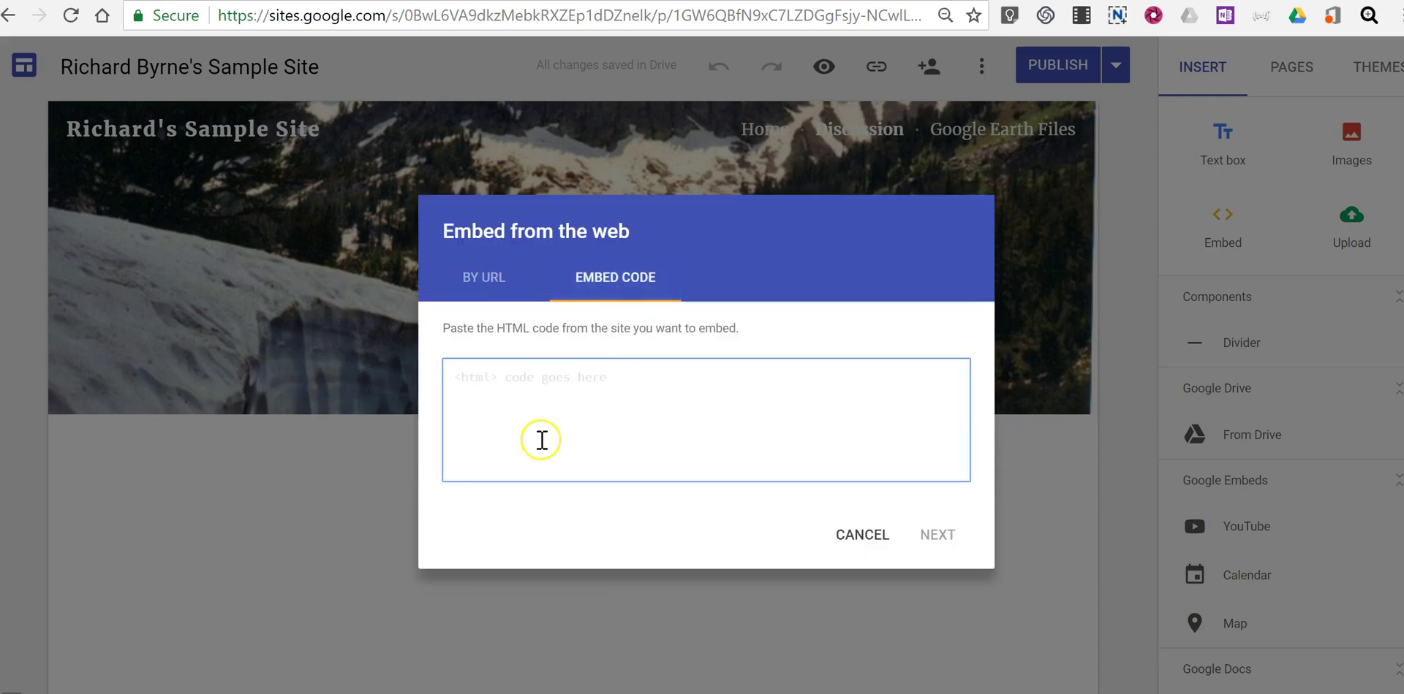
click(537, 401)
key(ctrl+v)
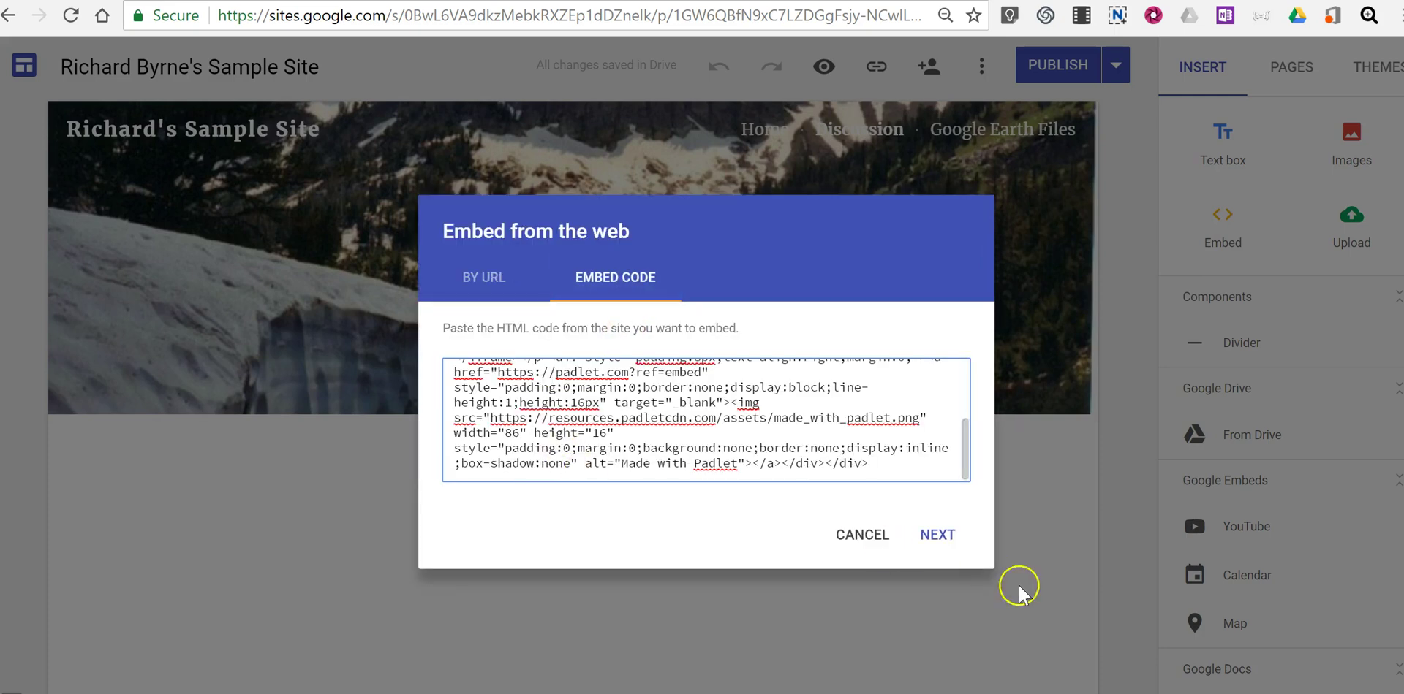
click(943, 535)
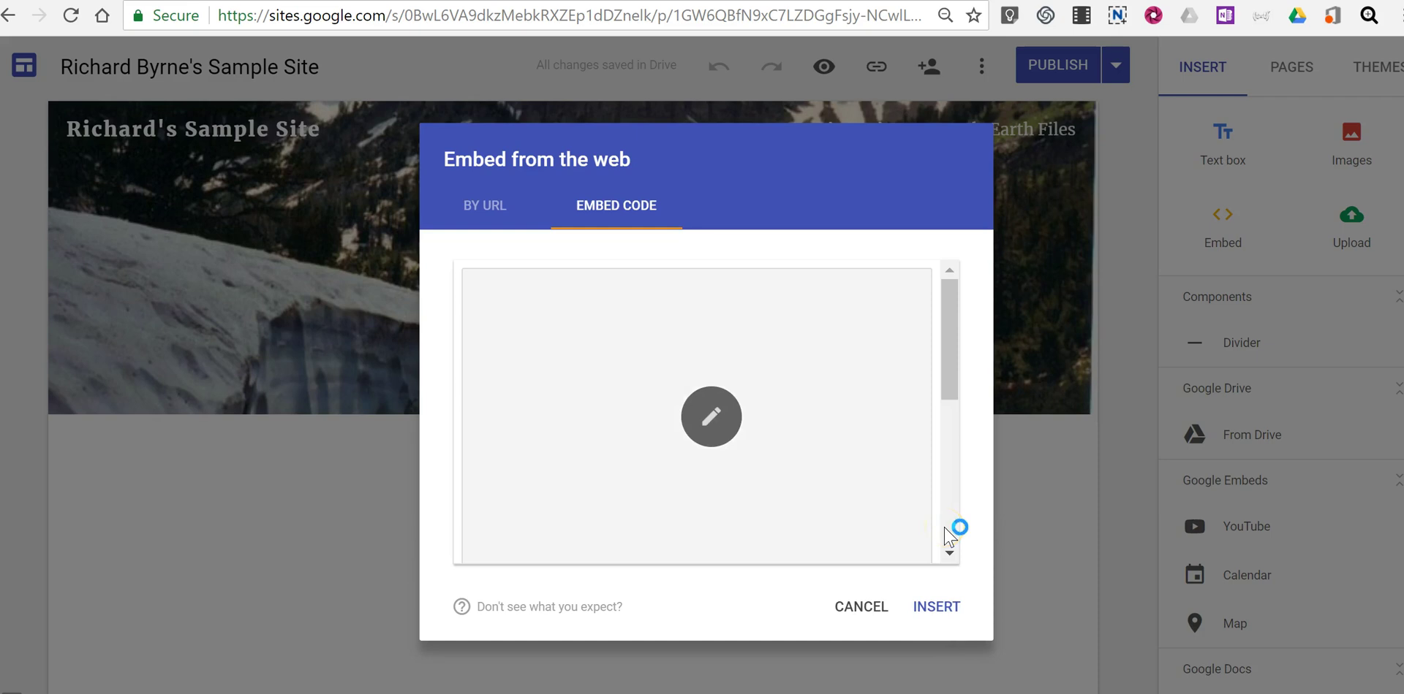
click(937, 607)
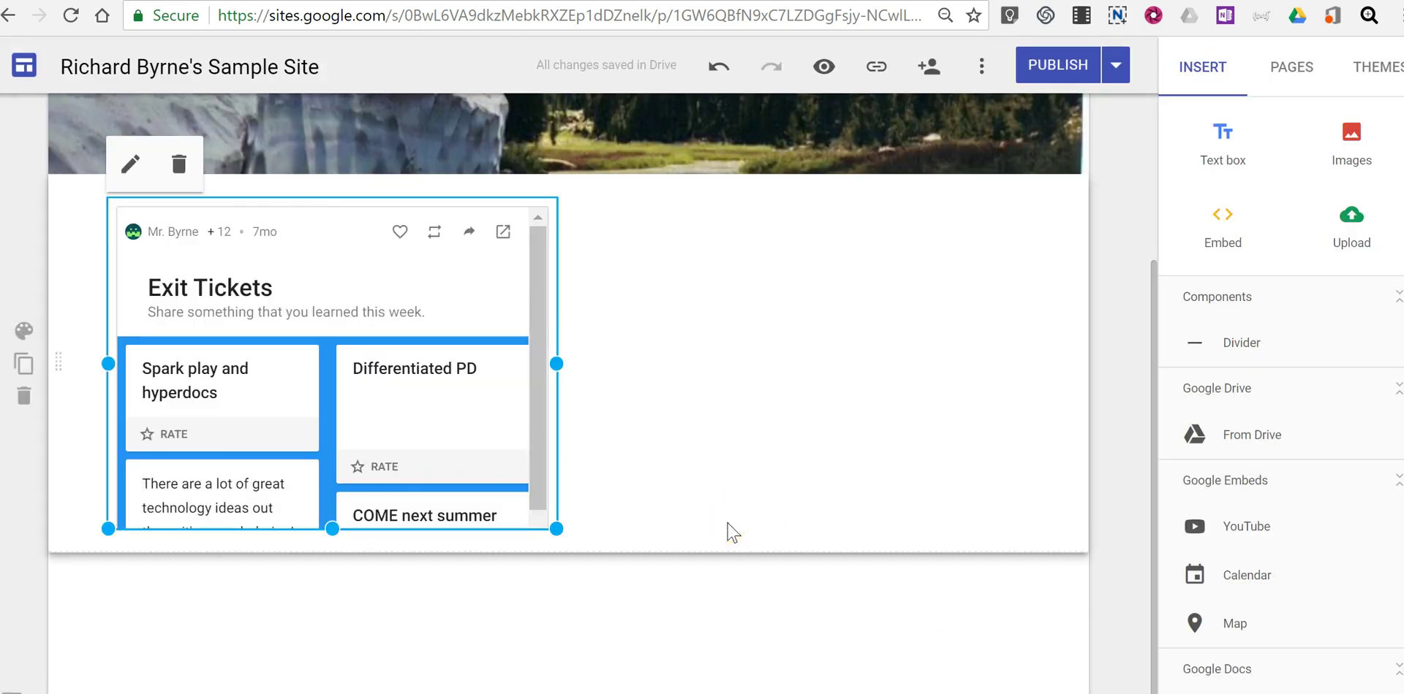
Step: Widen the Exit Tickets padlet embed across the Discussion page
drag(550, 527, 1055, 607)
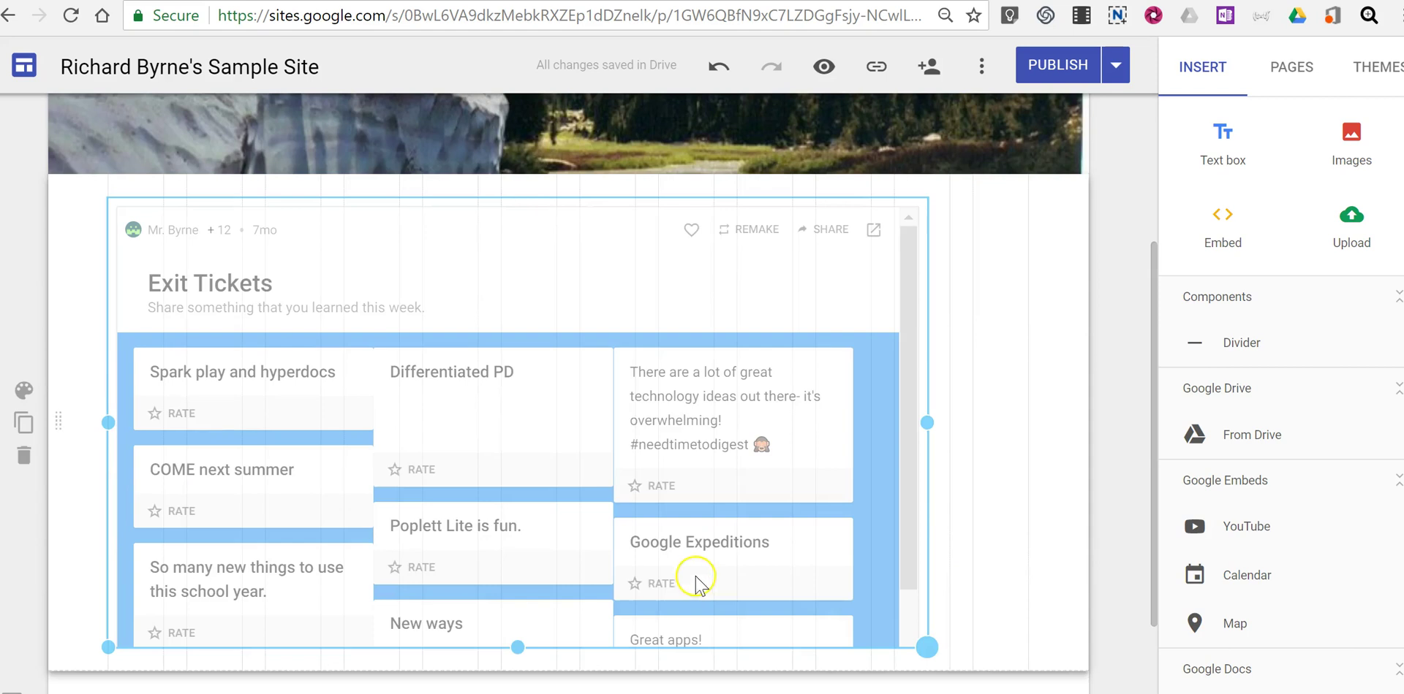
drag(899, 606, 1044, 655)
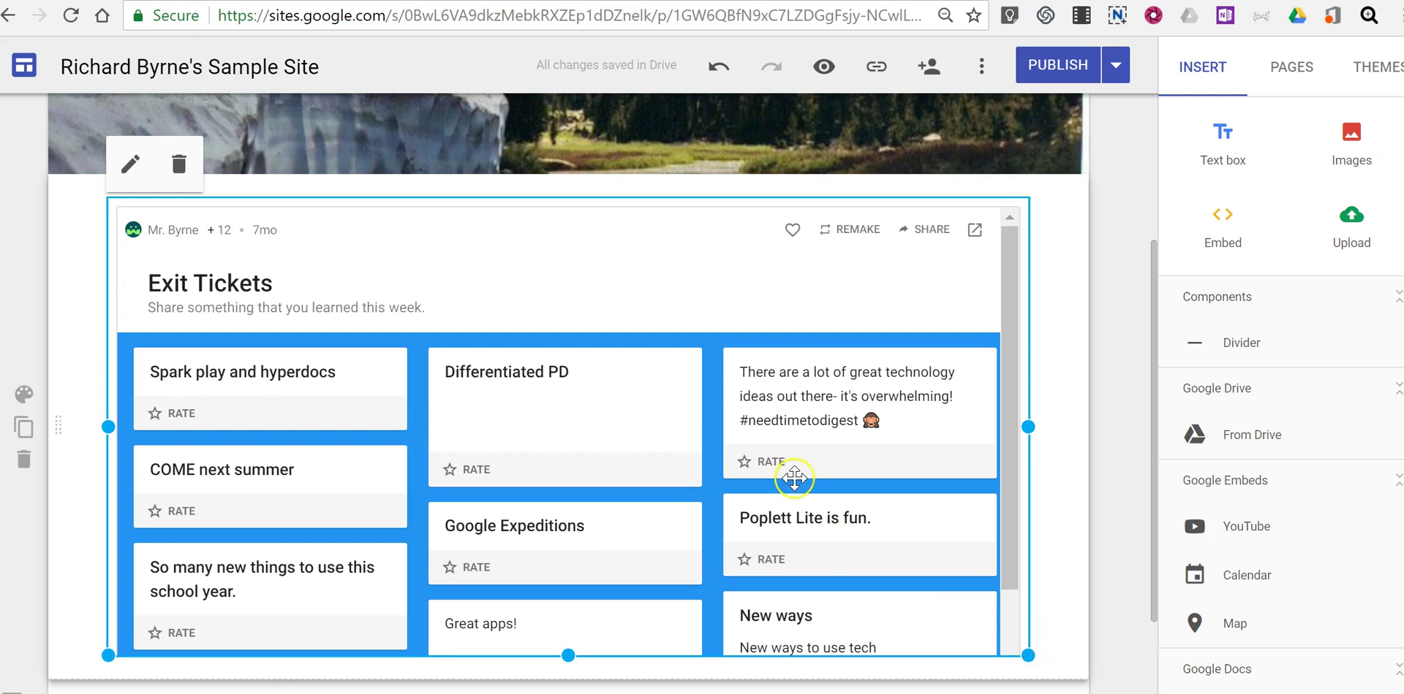
scroll(891, 521, down, 3)
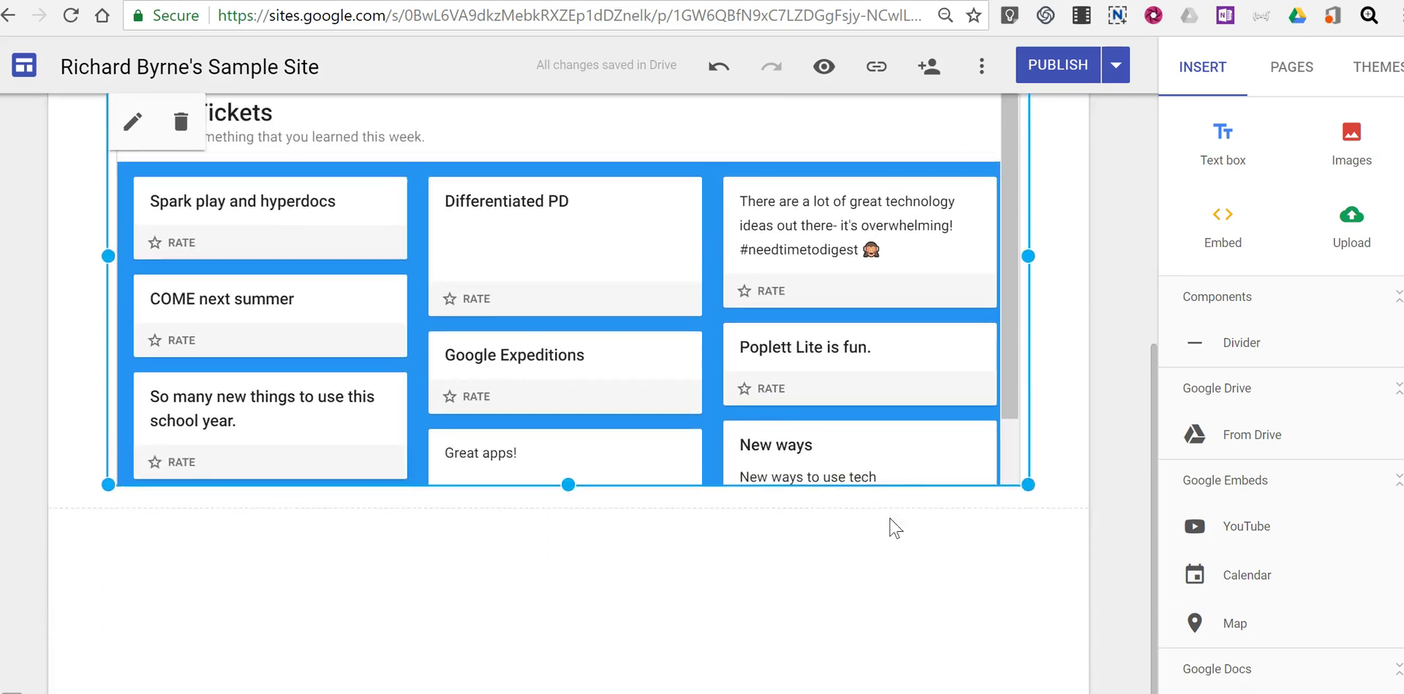
Step: Publish the site, then delete the Padlet Exit Tickets section
scroll(835, 307, up, 2)
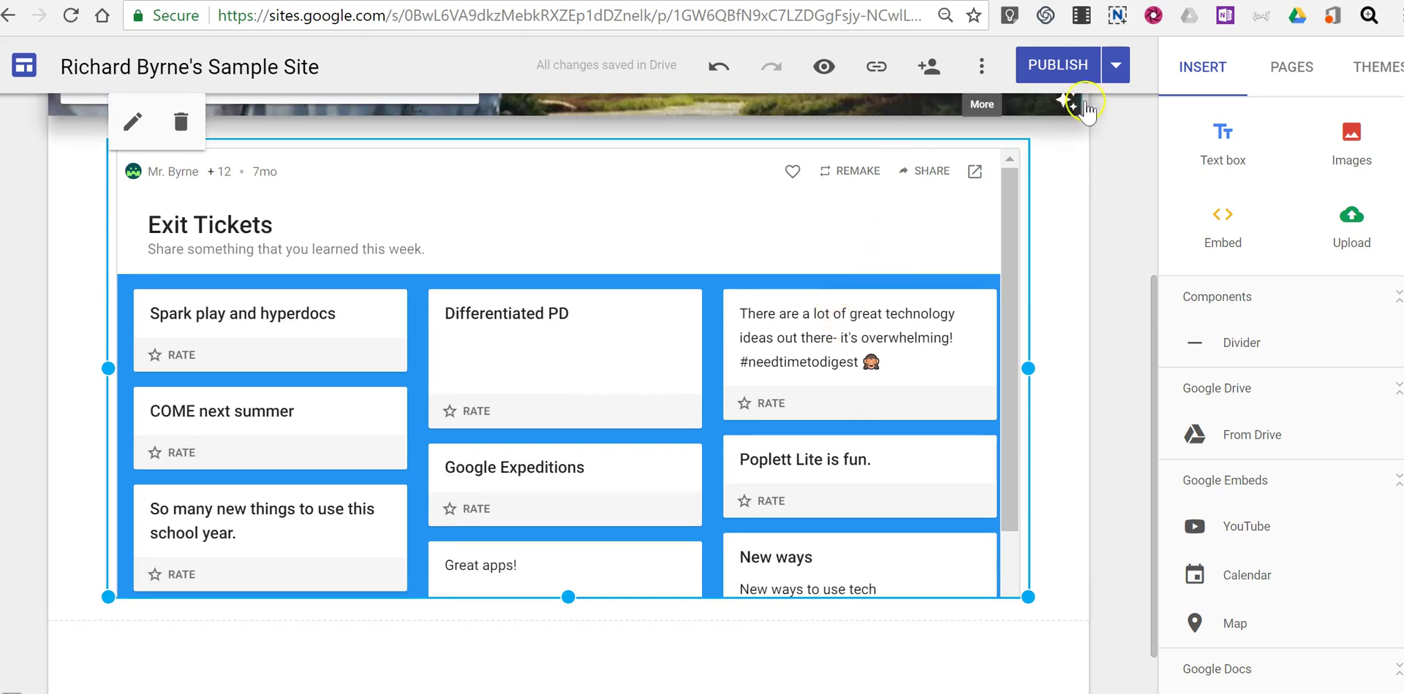
click(1069, 64)
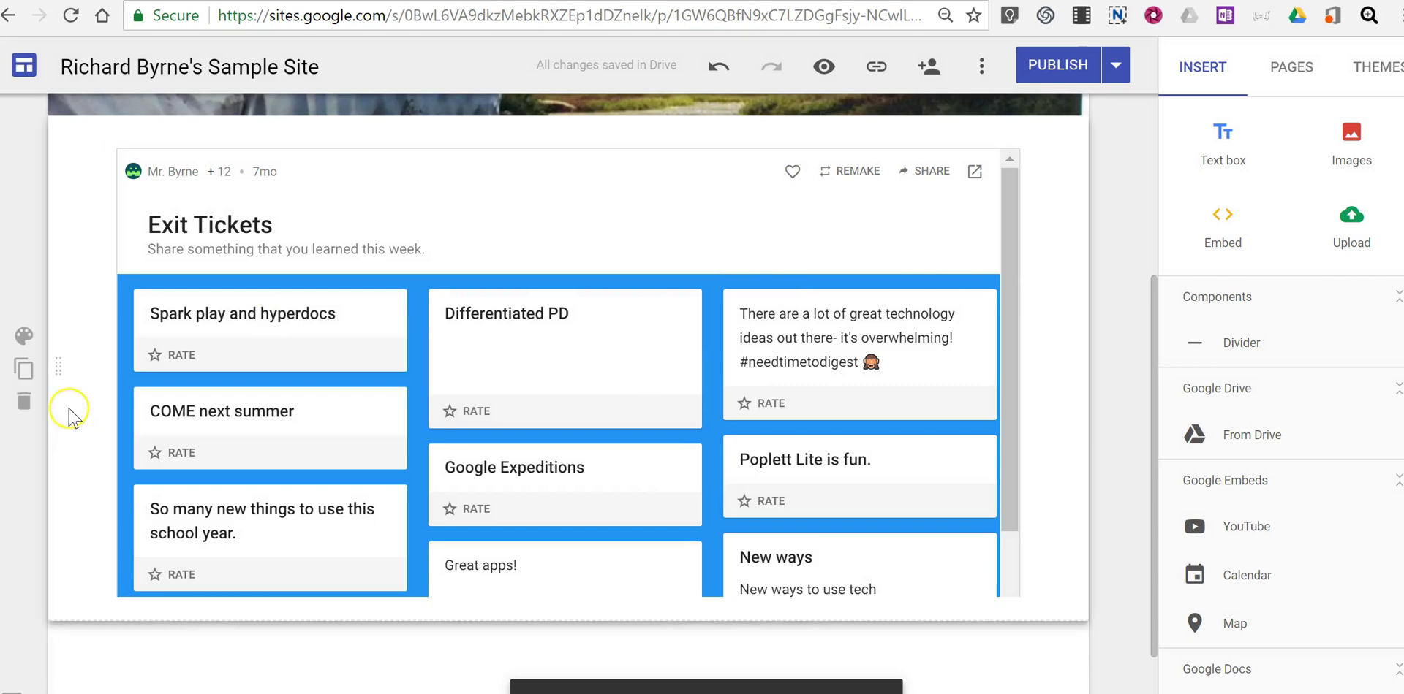
click(25, 402)
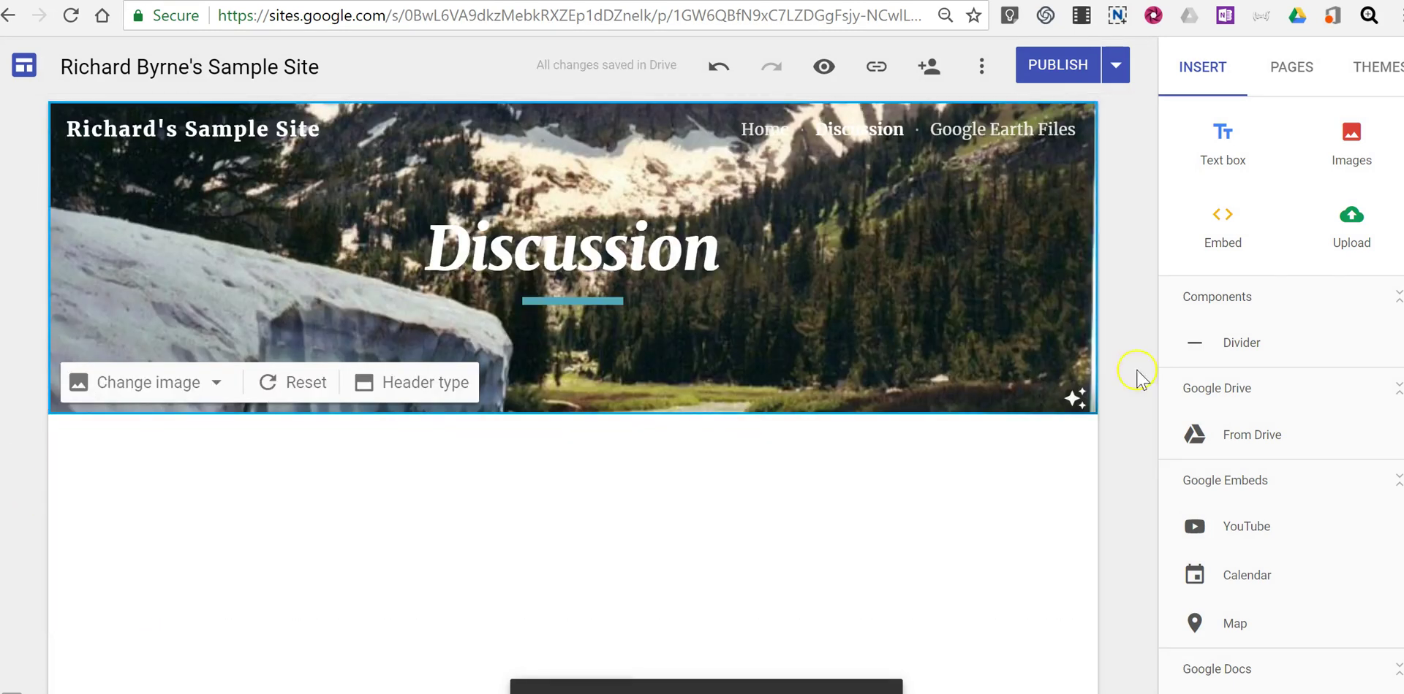
Step: Copy the Weekly reflections grid's fully functional embed code from Flipgrid and return to Sites
key(ctrl+Tab)
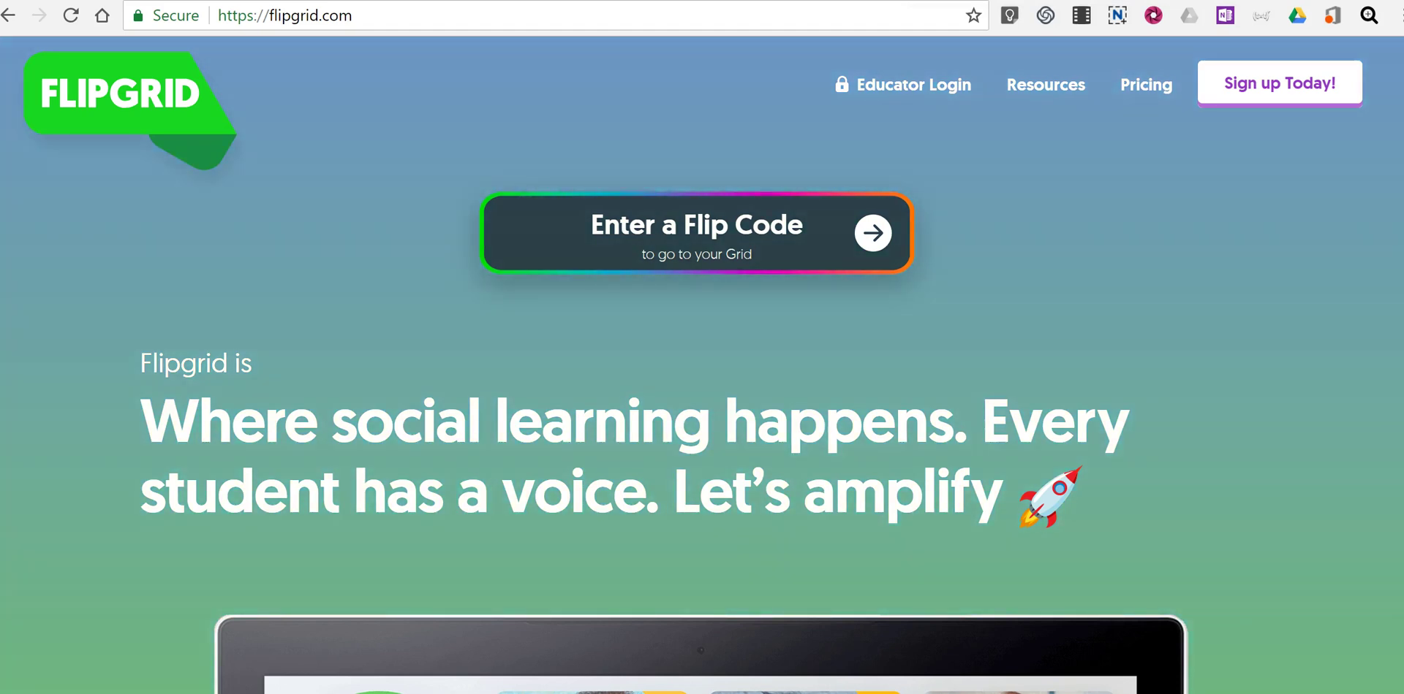
key(ctrl+Tab)
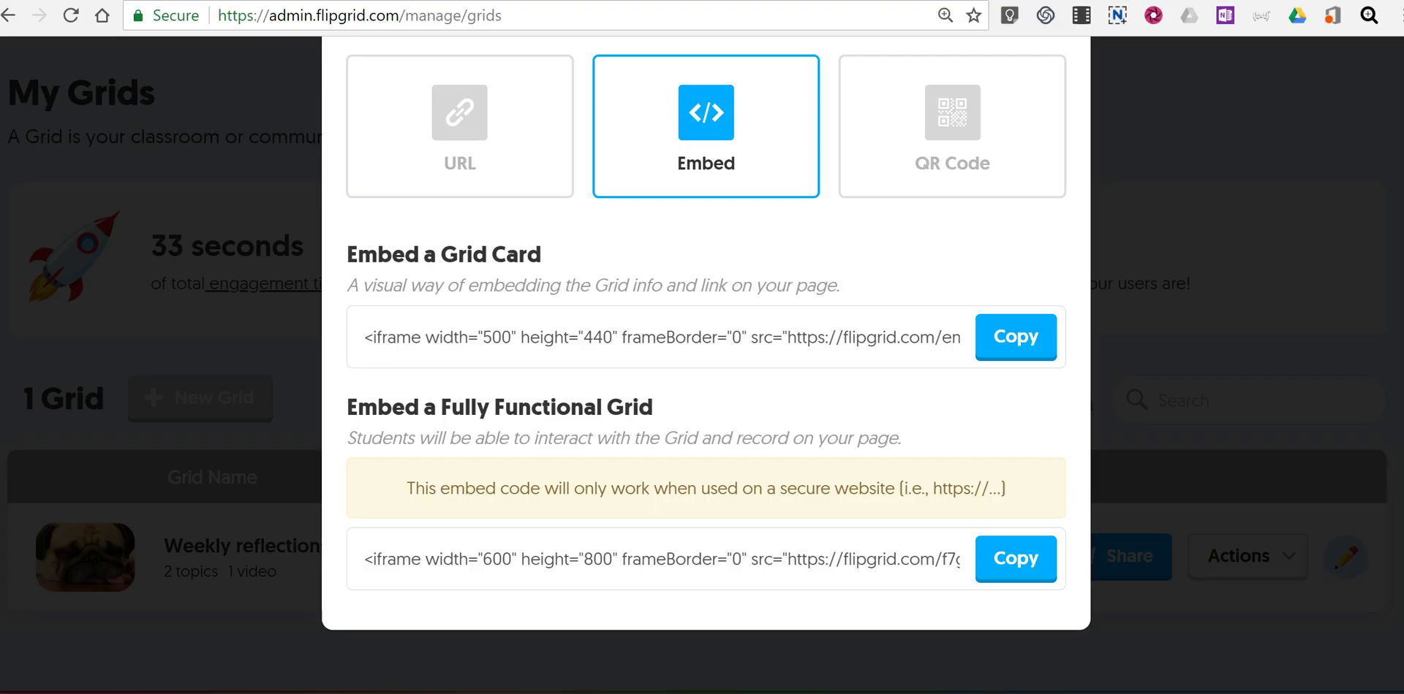
click(1228, 194)
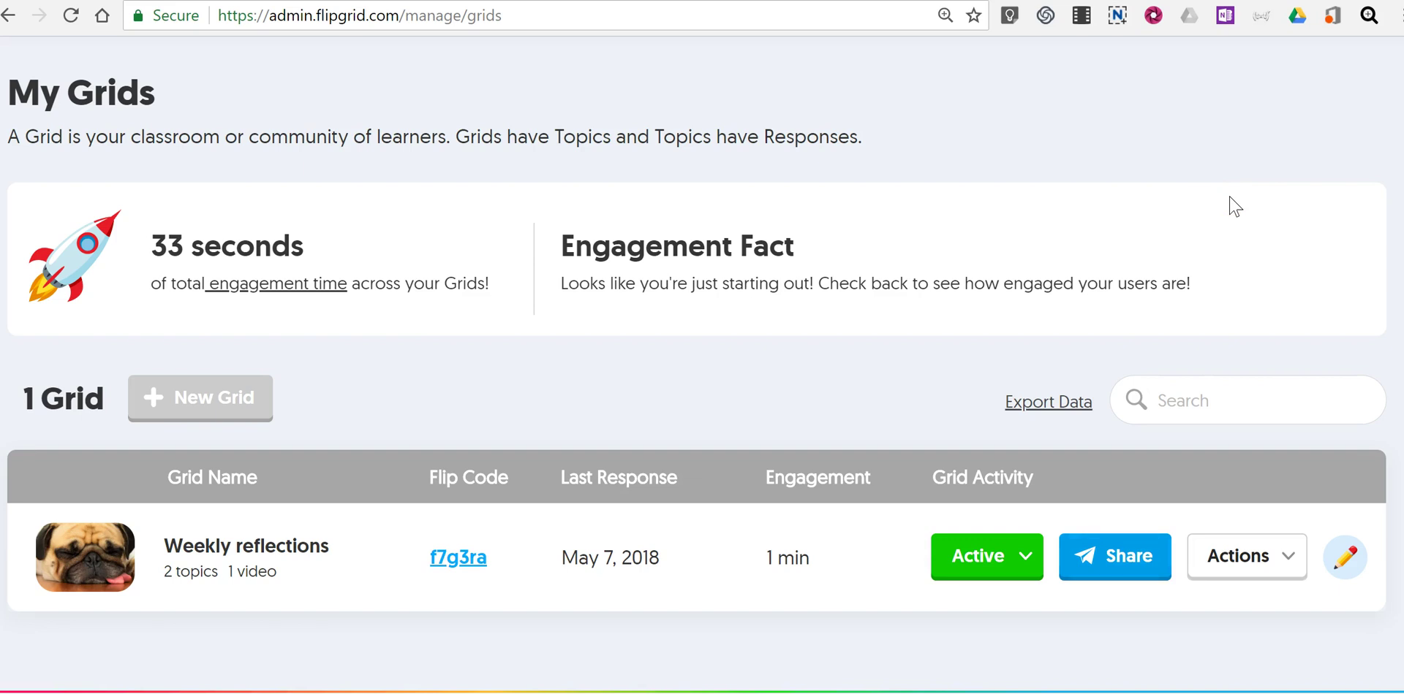
click(1091, 563)
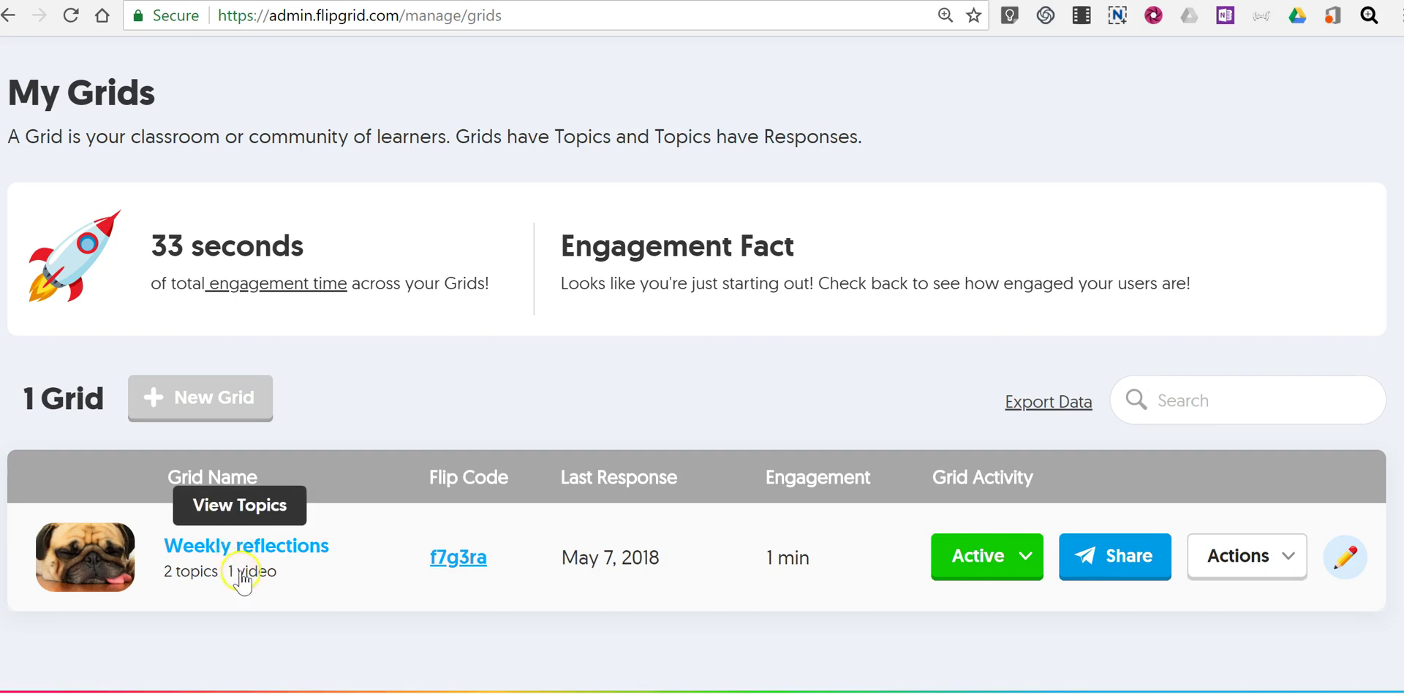
click(1115, 563)
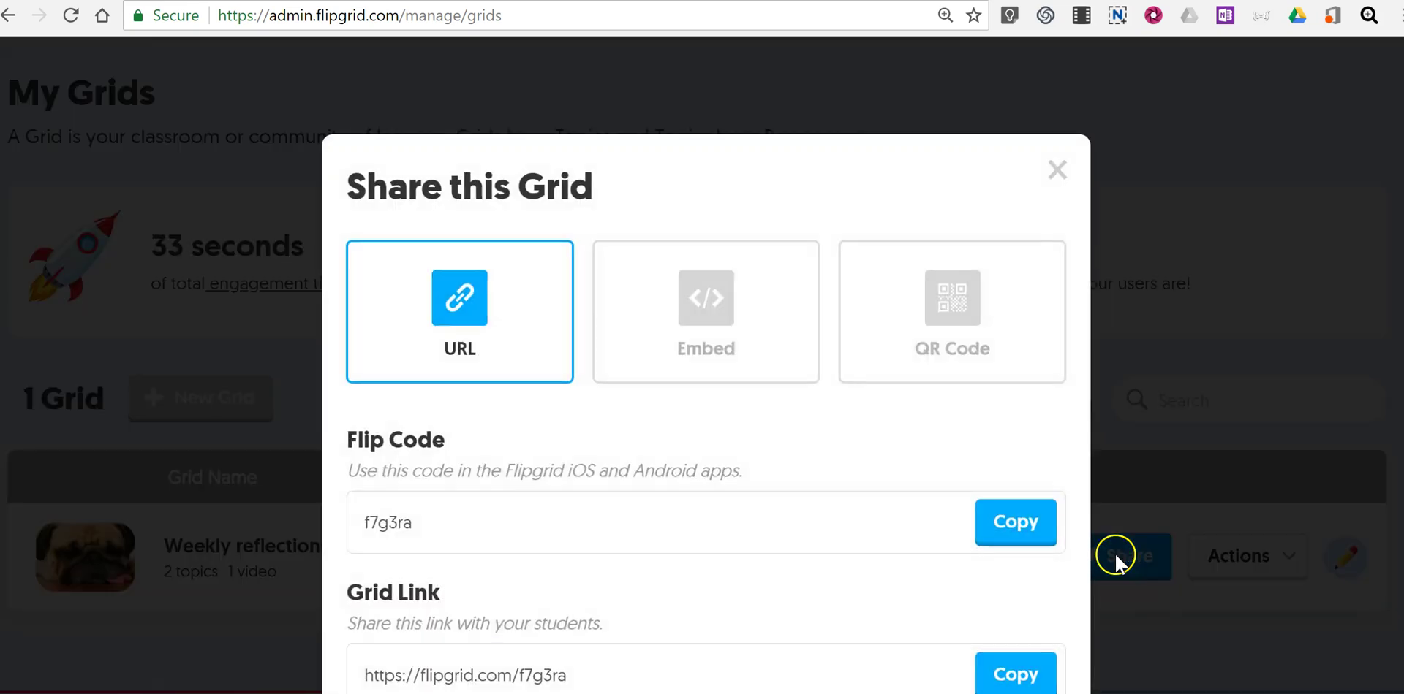
click(712, 324)
scroll(663, 414, down, 3)
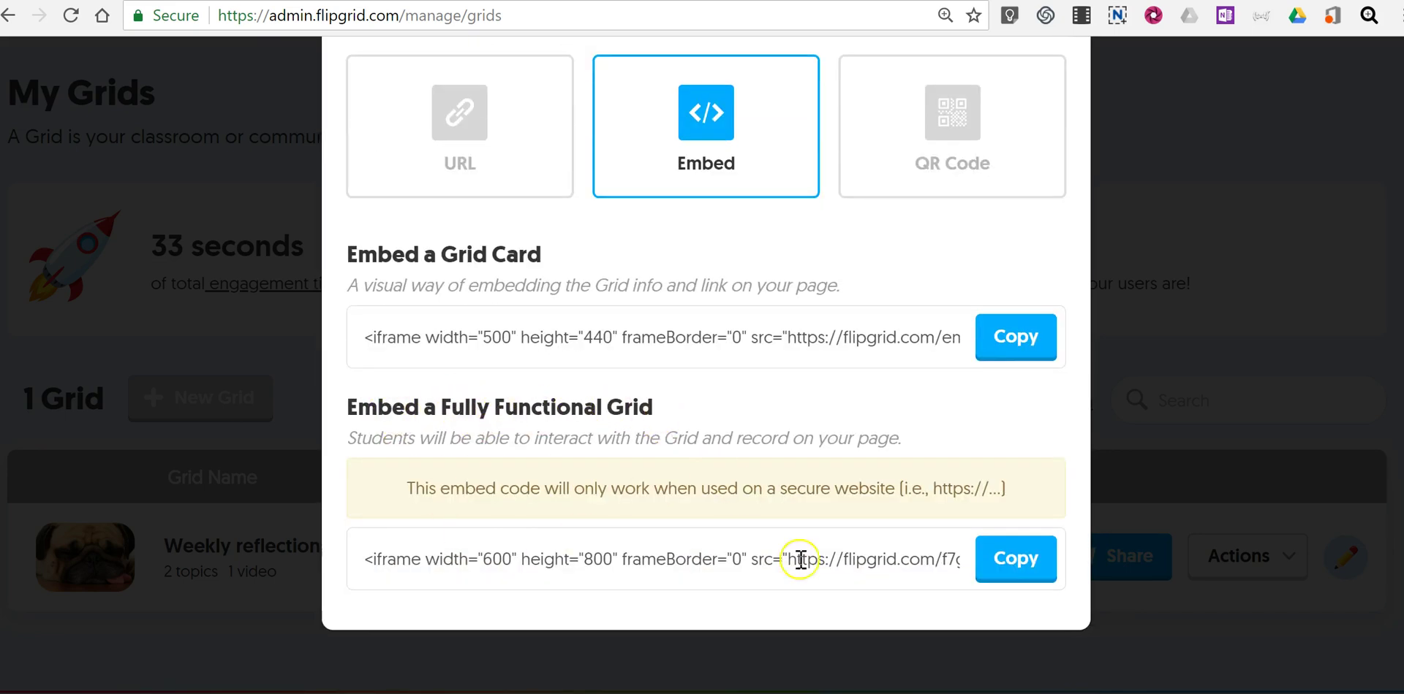
click(1012, 577)
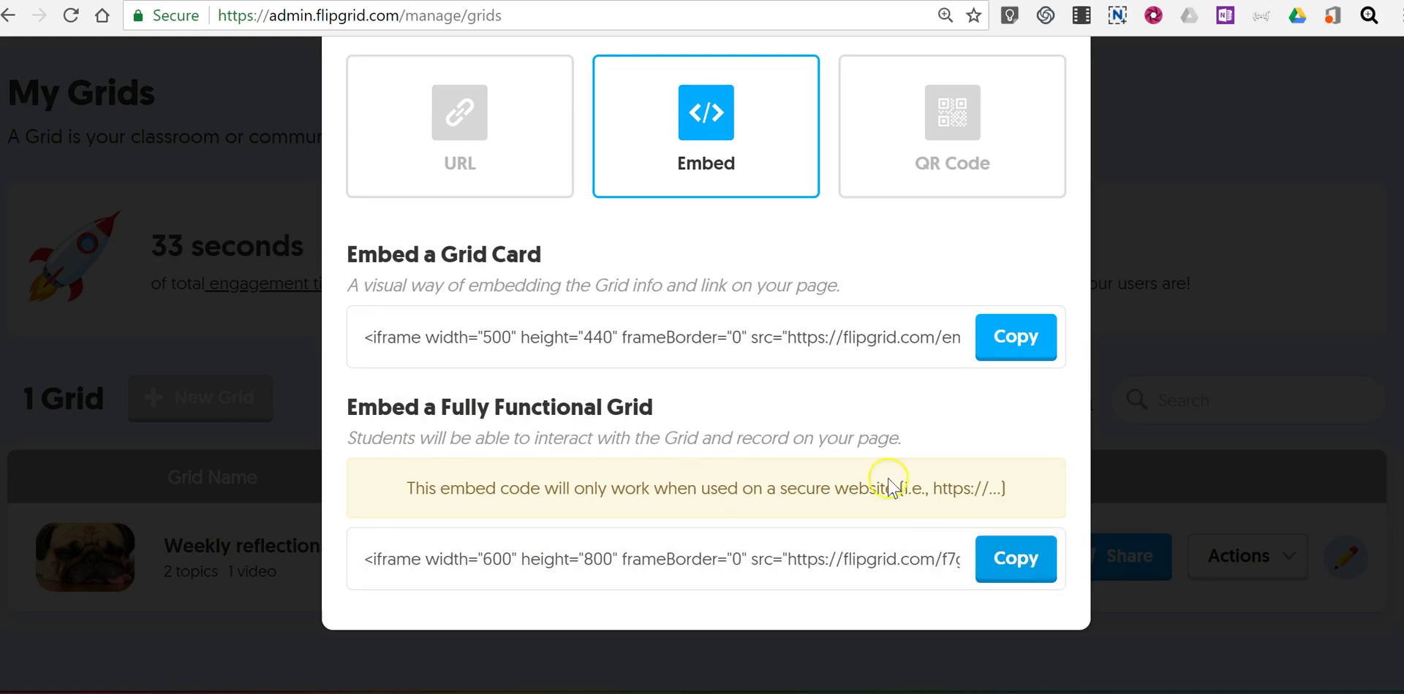
click(453, 1)
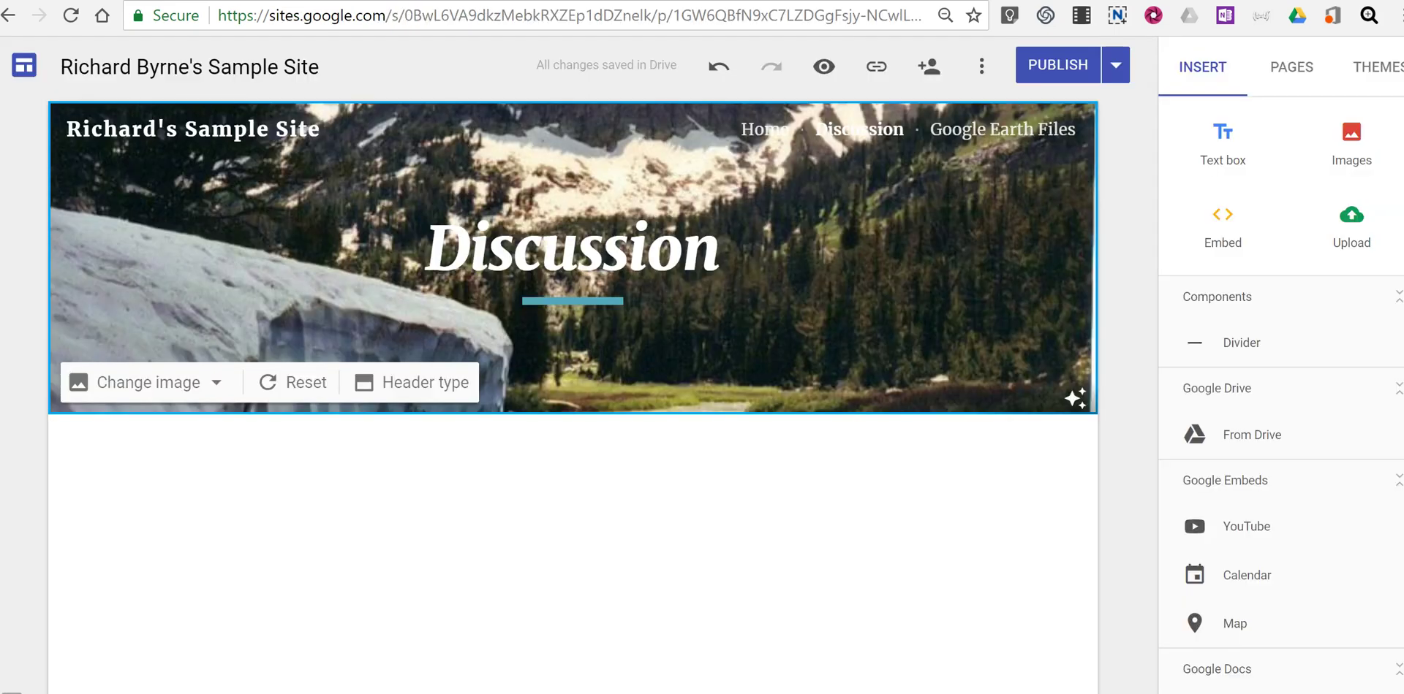
Step: Insert the Flipgrid embed code on the Discussion page and drag it to span the page width
click(1222, 220)
click(594, 328)
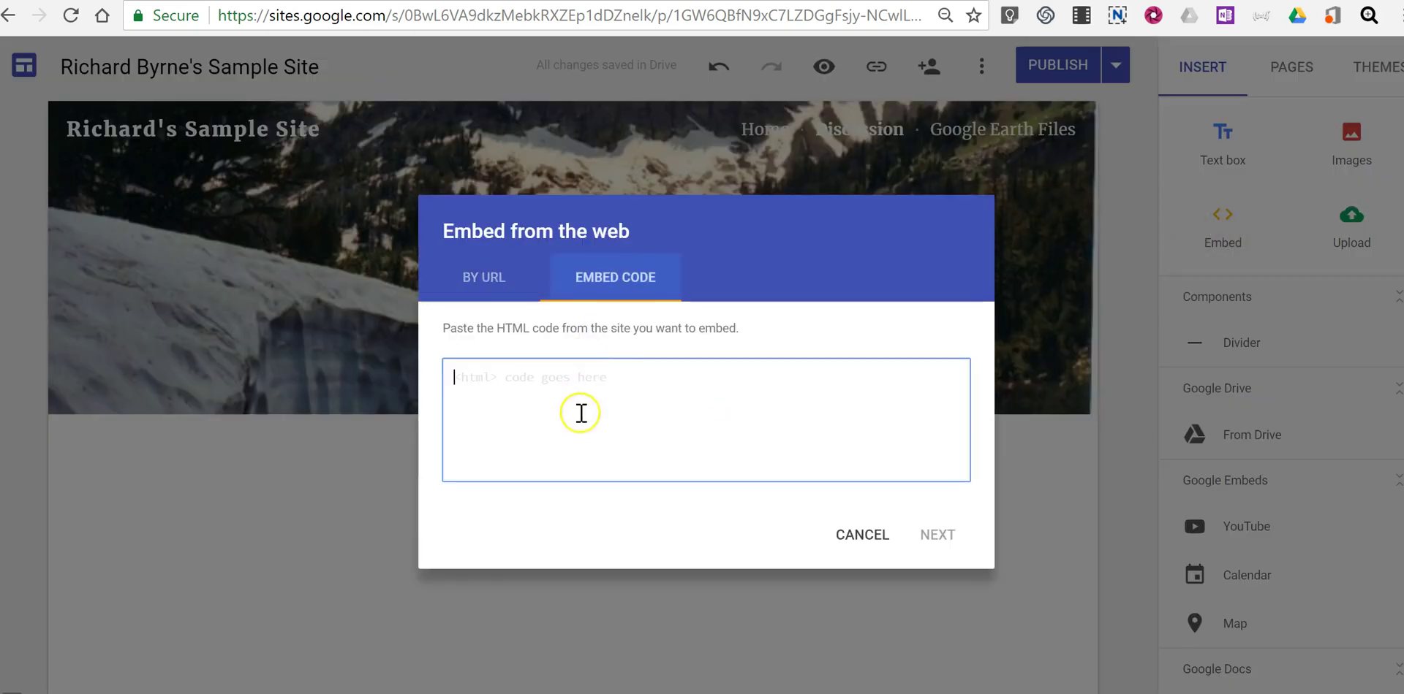
key(ctrl+v)
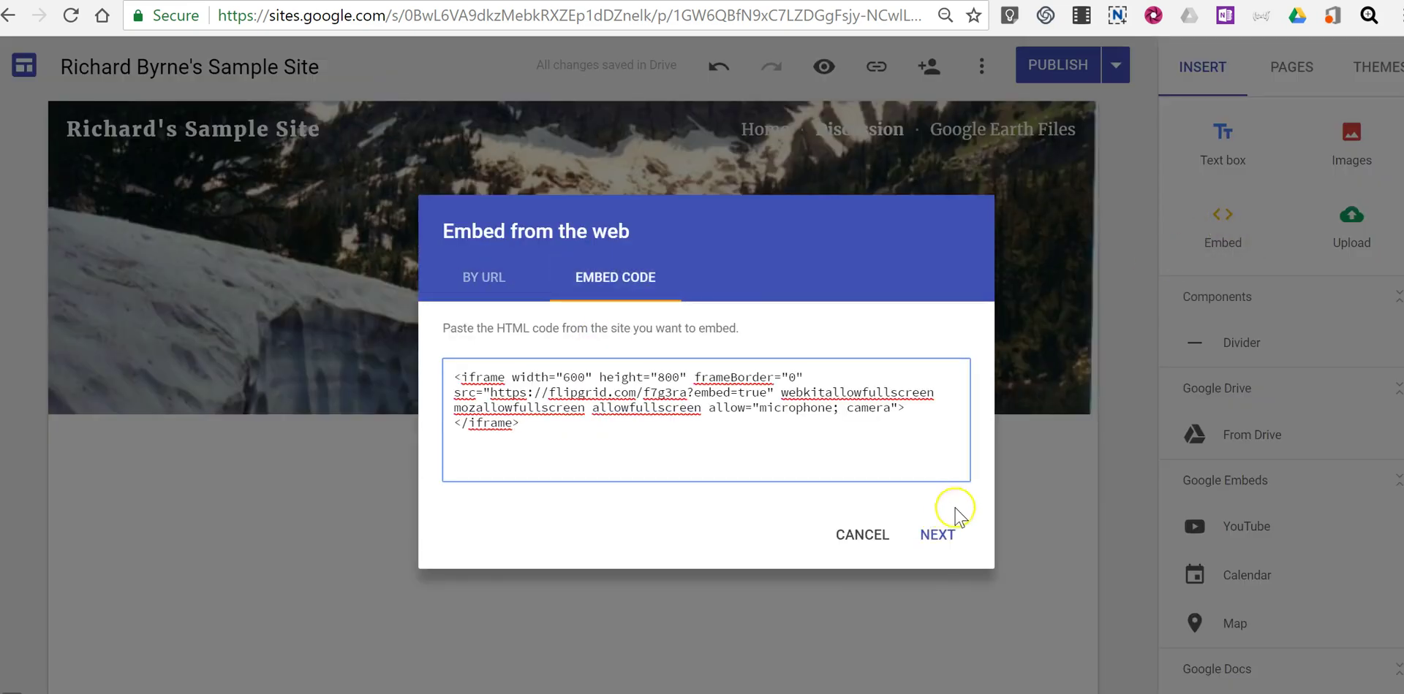
click(938, 535)
click(943, 612)
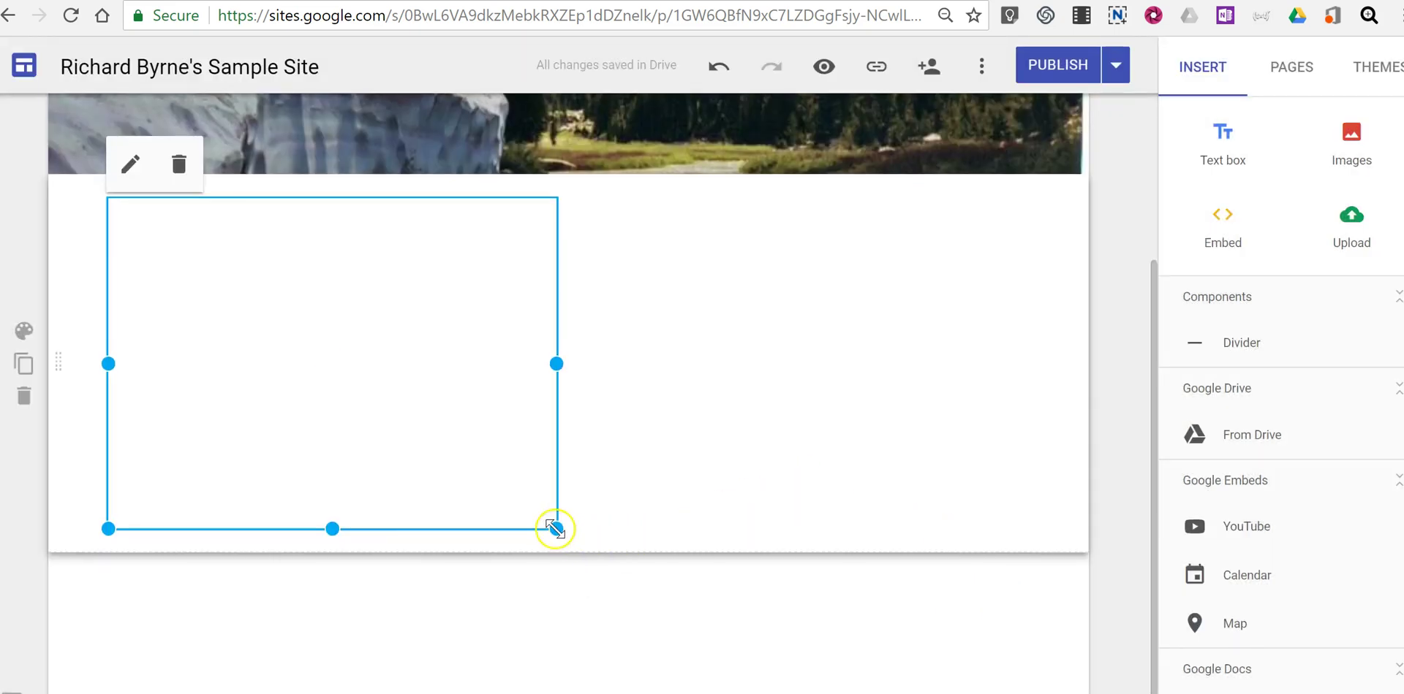
drag(556, 529, 1010, 648)
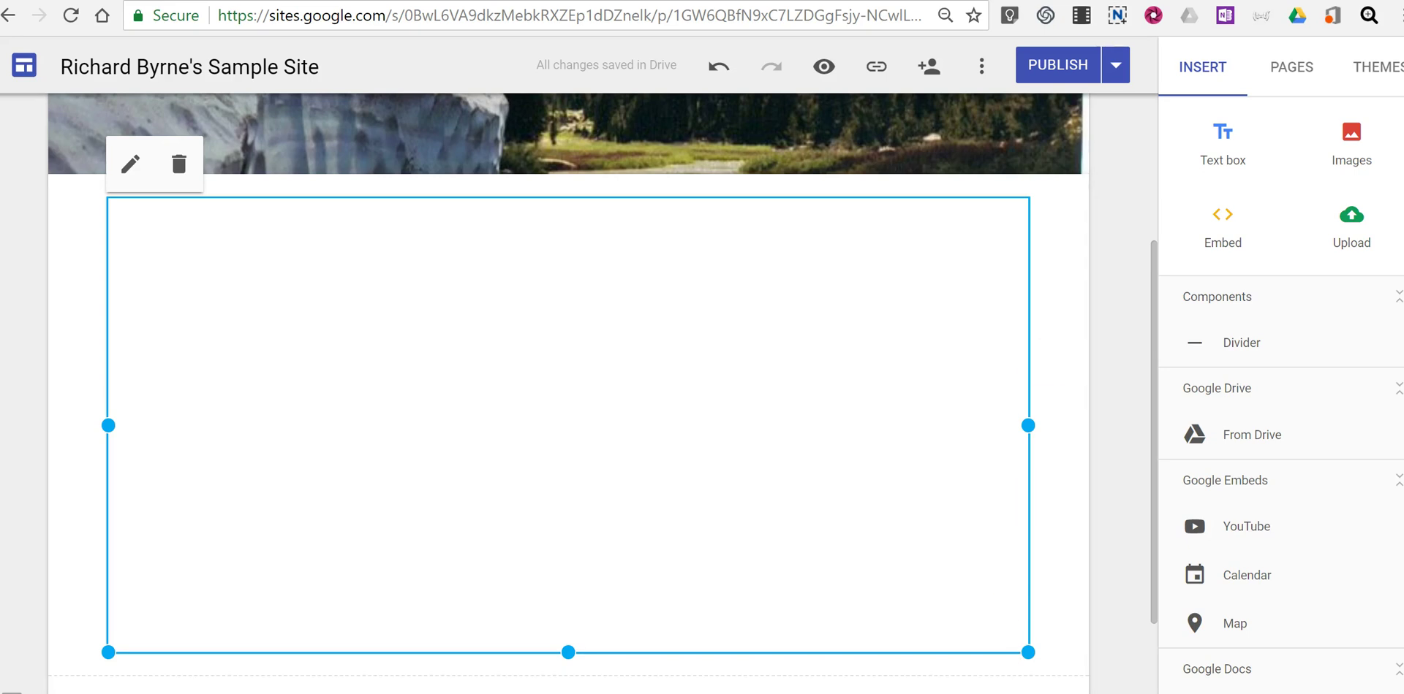
Step: Publish the updated site and check the Discussion header above the Flipgrid embed
click(1073, 64)
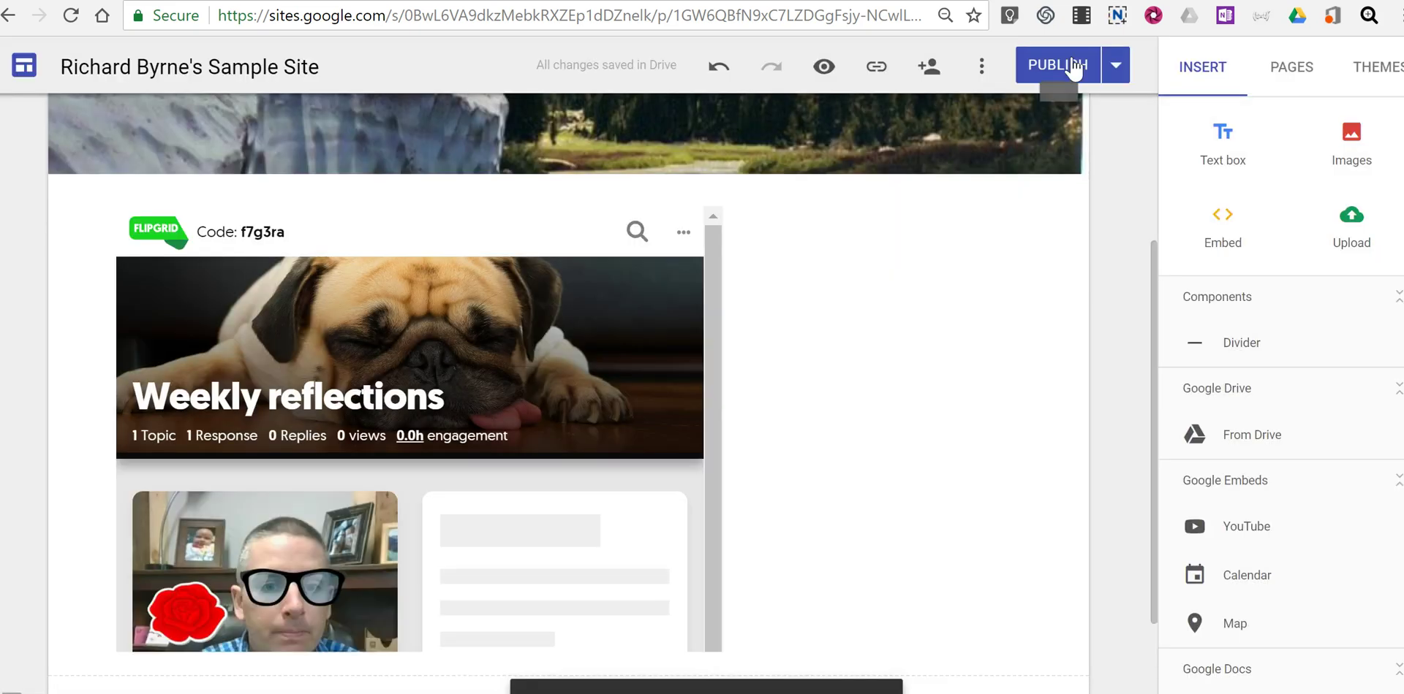
click(315, 391)
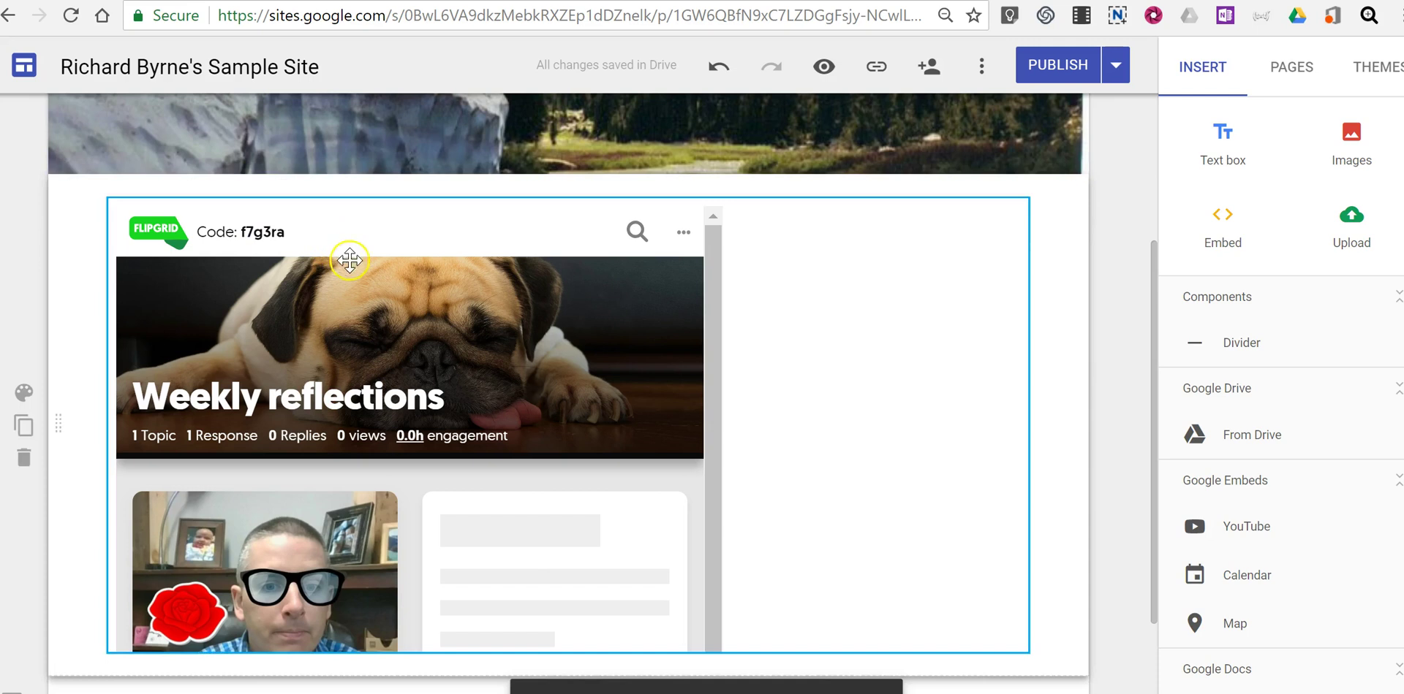
scroll(512, 270, up, 3)
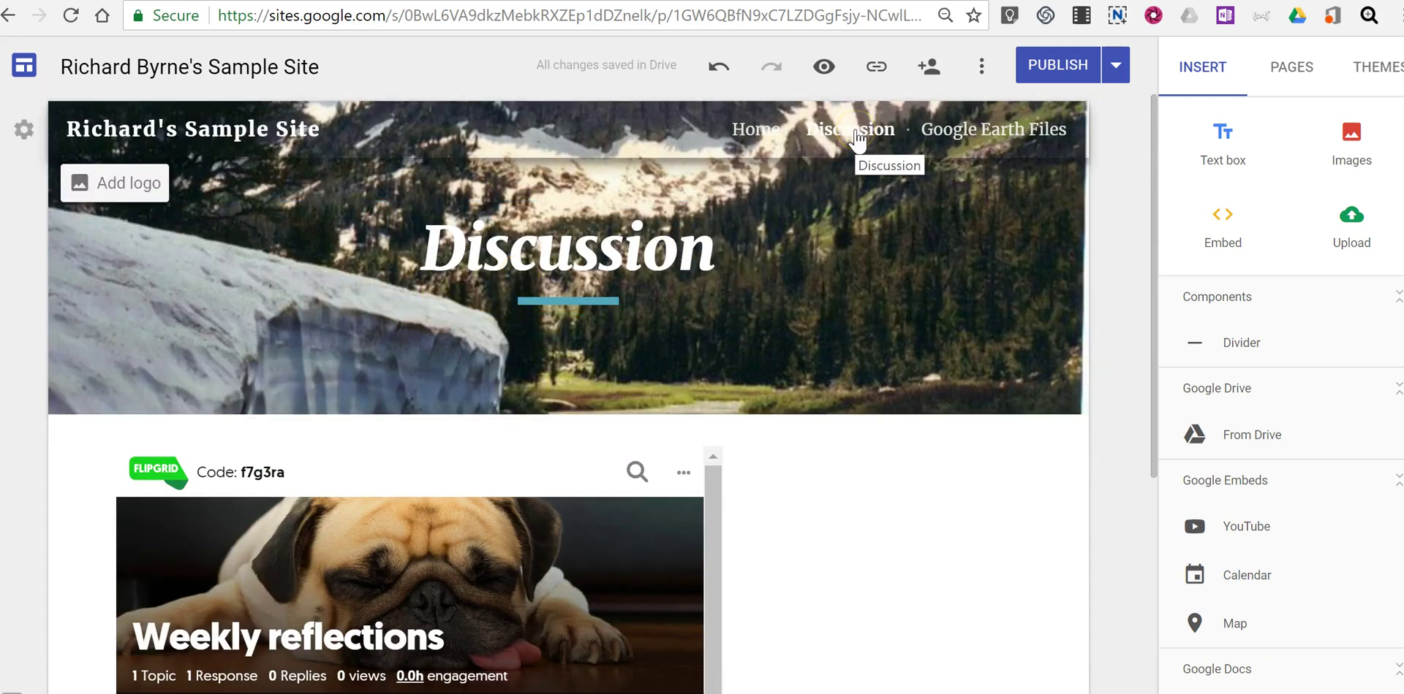